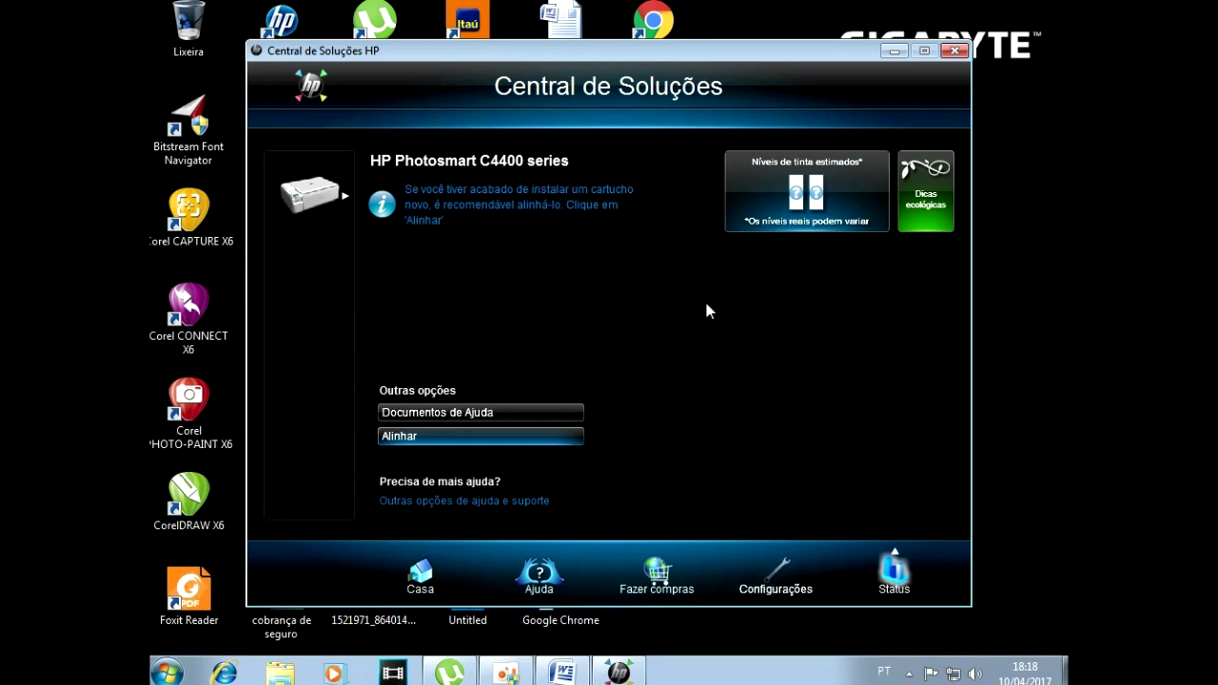
- Reopen Central de Soluções HP and bring up the print shortcuts in the HP Photosmart C4400 printer settings
{"action": "left_click", "coordinate": [953, 53]}
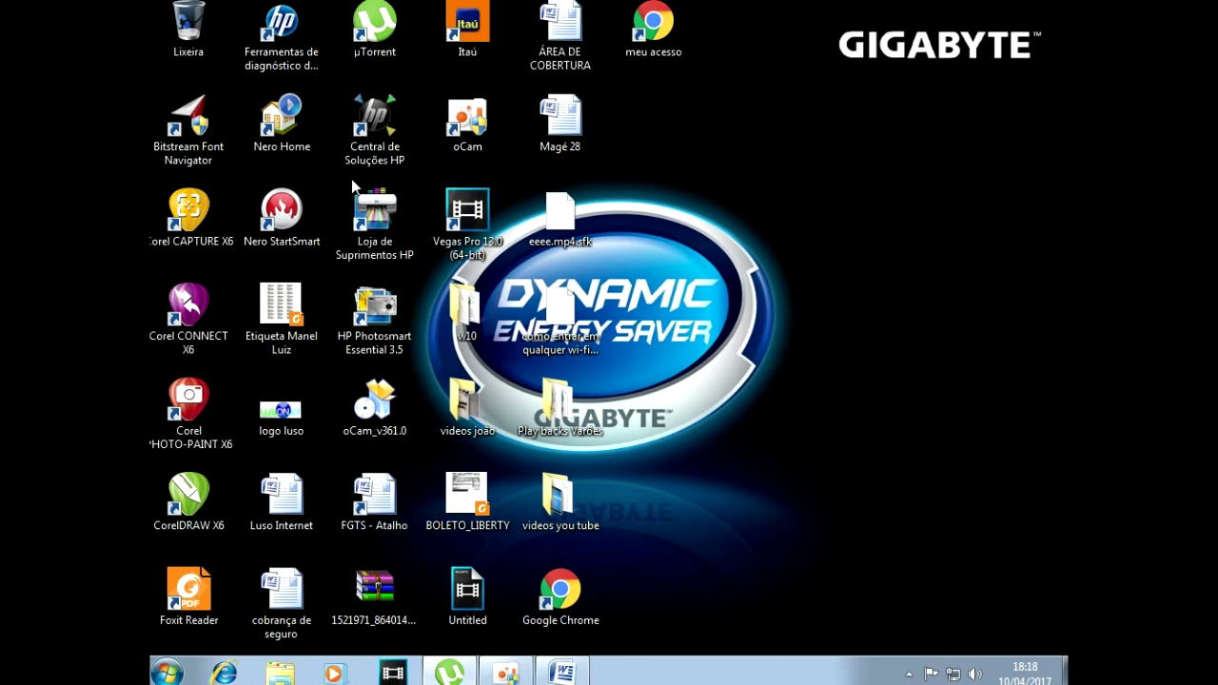
{"action": "double_click", "coordinate": [377, 133]}
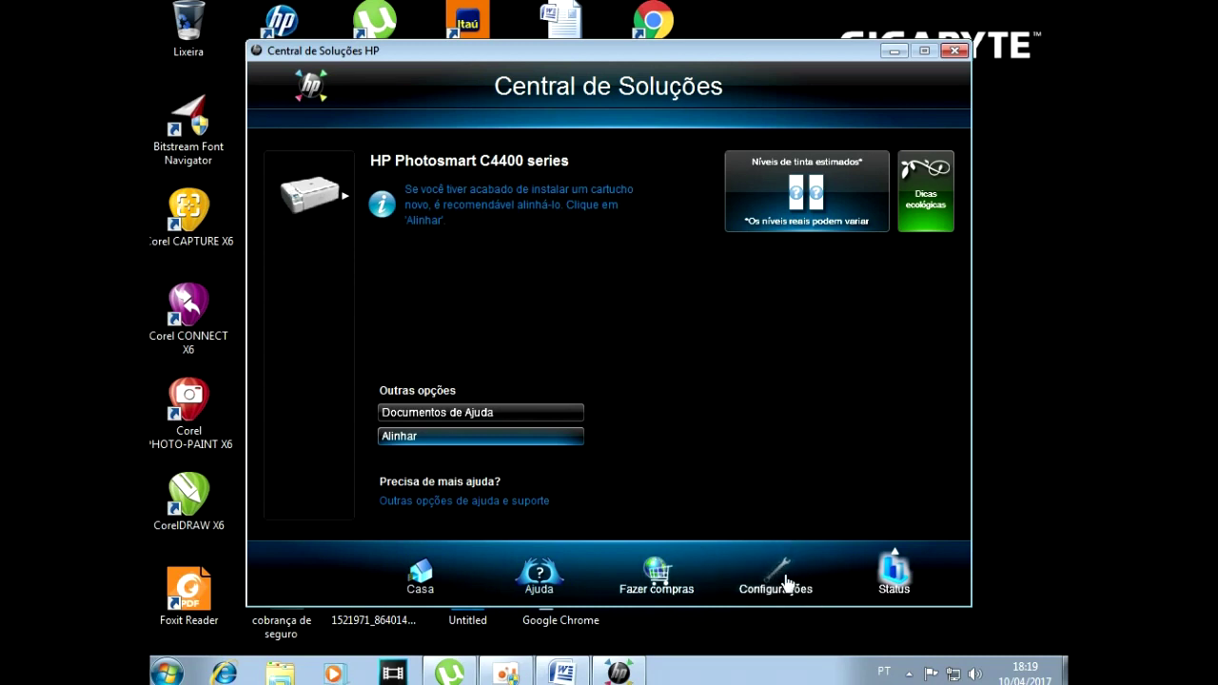
{"action": "left_click", "coordinate": [786, 580]}
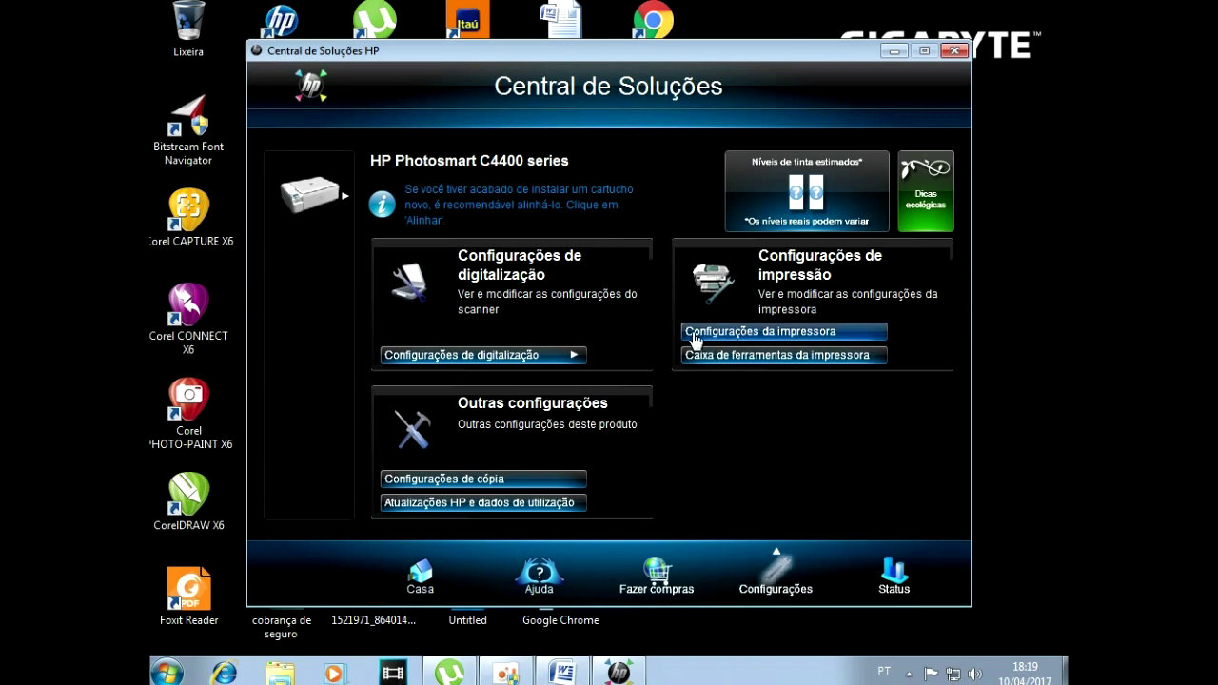
{"action": "left_click", "coordinate": [781, 333]}
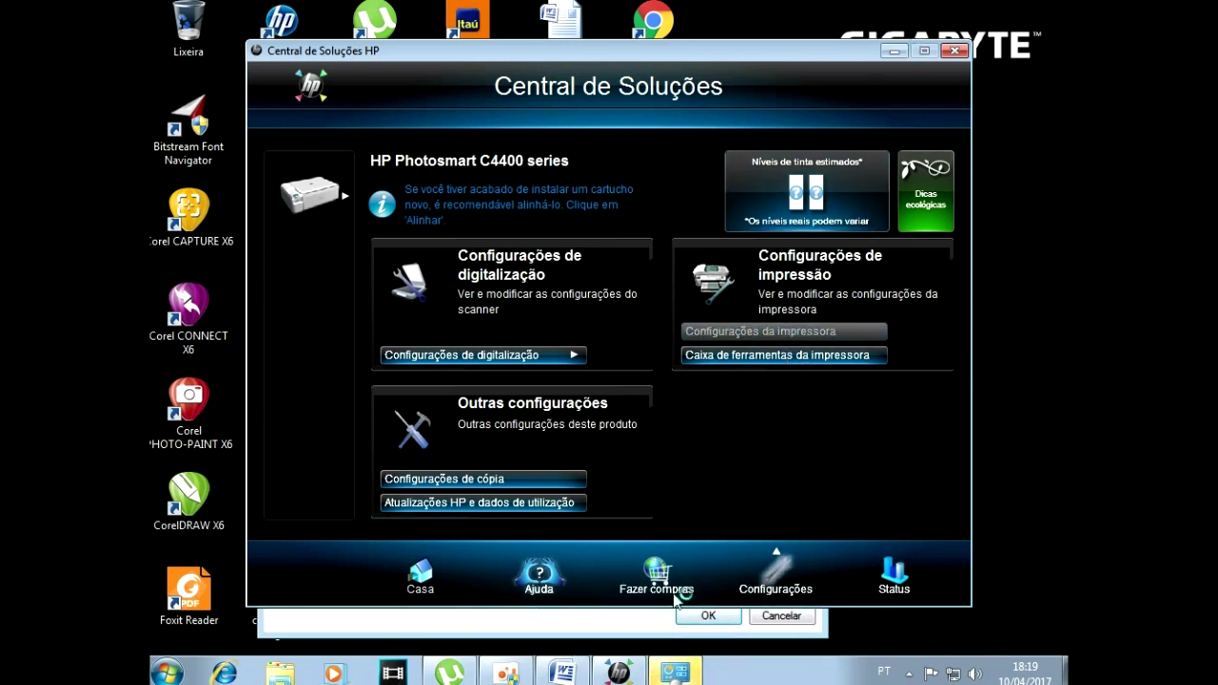
{"action": "left_click", "coordinate": [894, 51]}
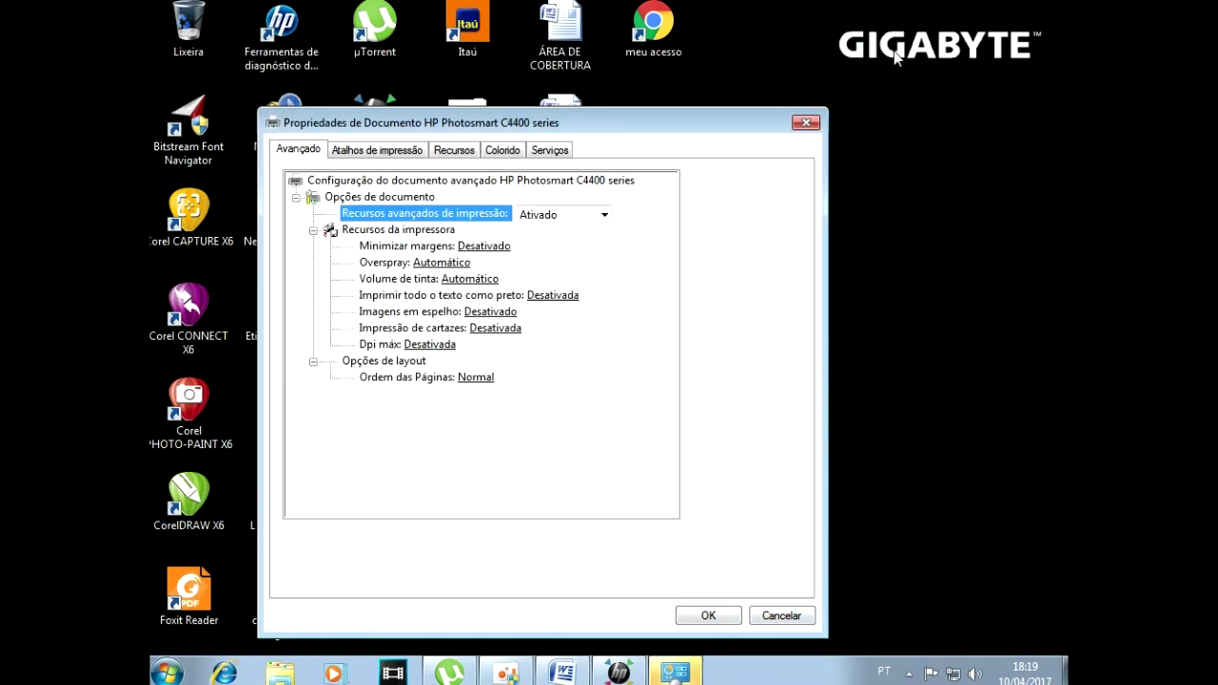
{"action": "left_click", "coordinate": [352, 158]}
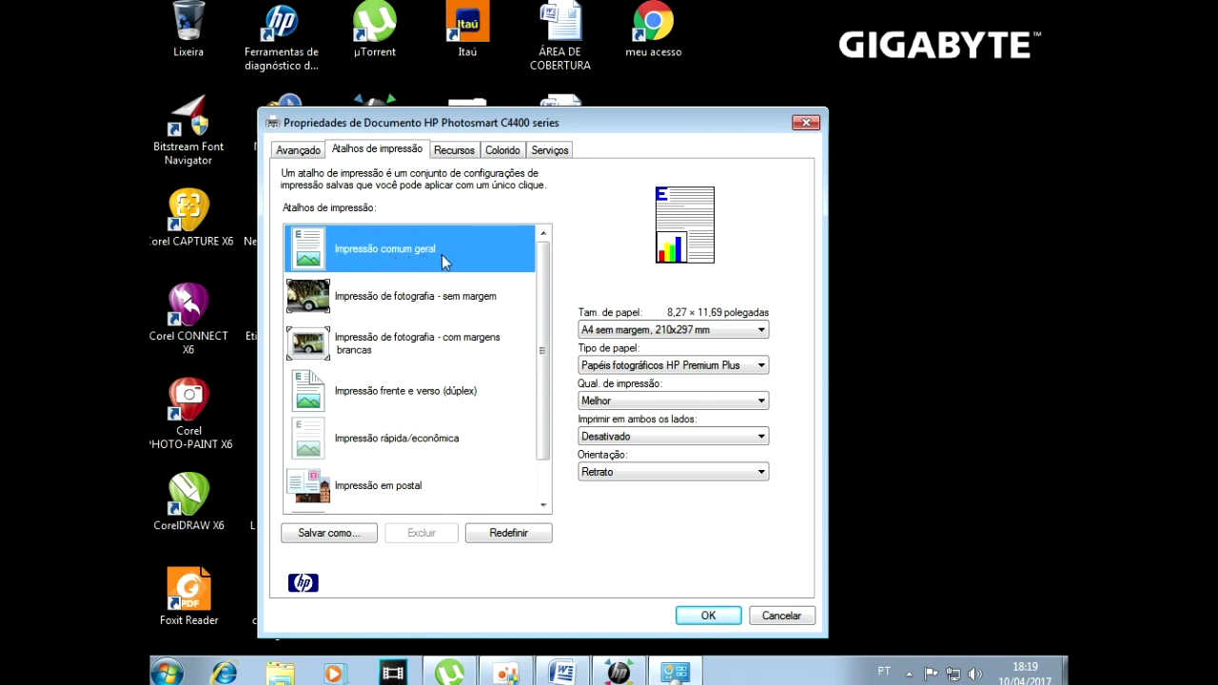
- Check the available paper sizes and reset the Impressão comum geral shortcut's settings
{"action": "left_click", "coordinate": [679, 334]}
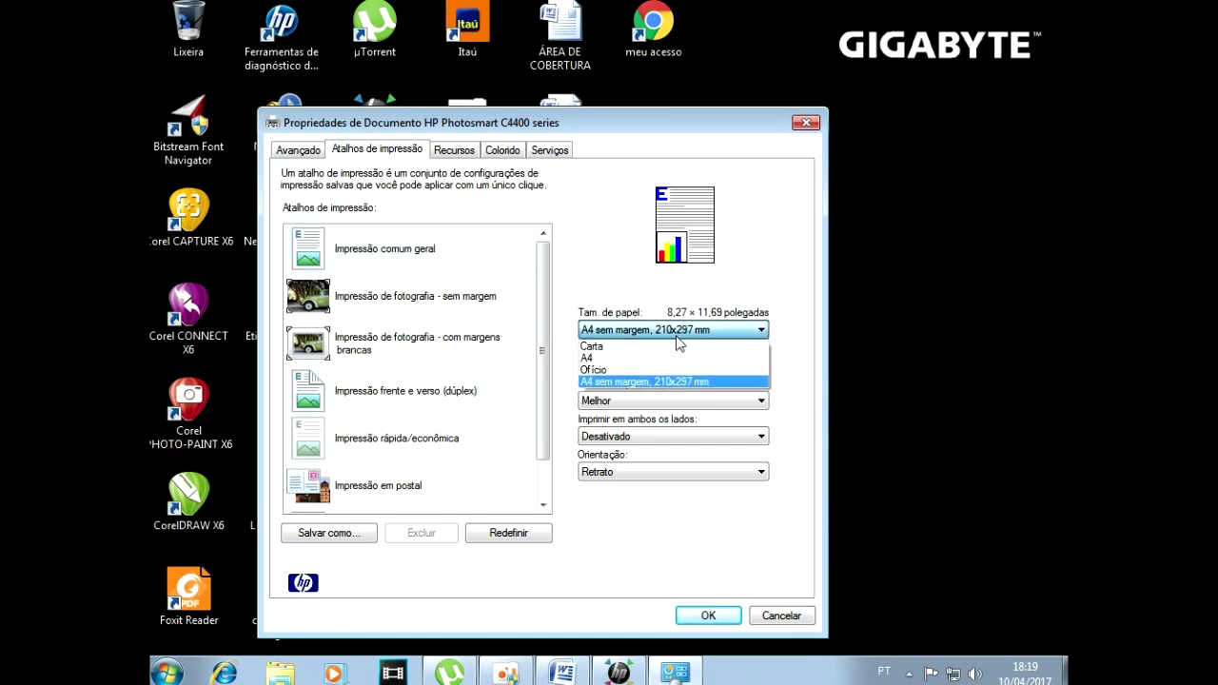
{"action": "left_click", "coordinate": [677, 337]}
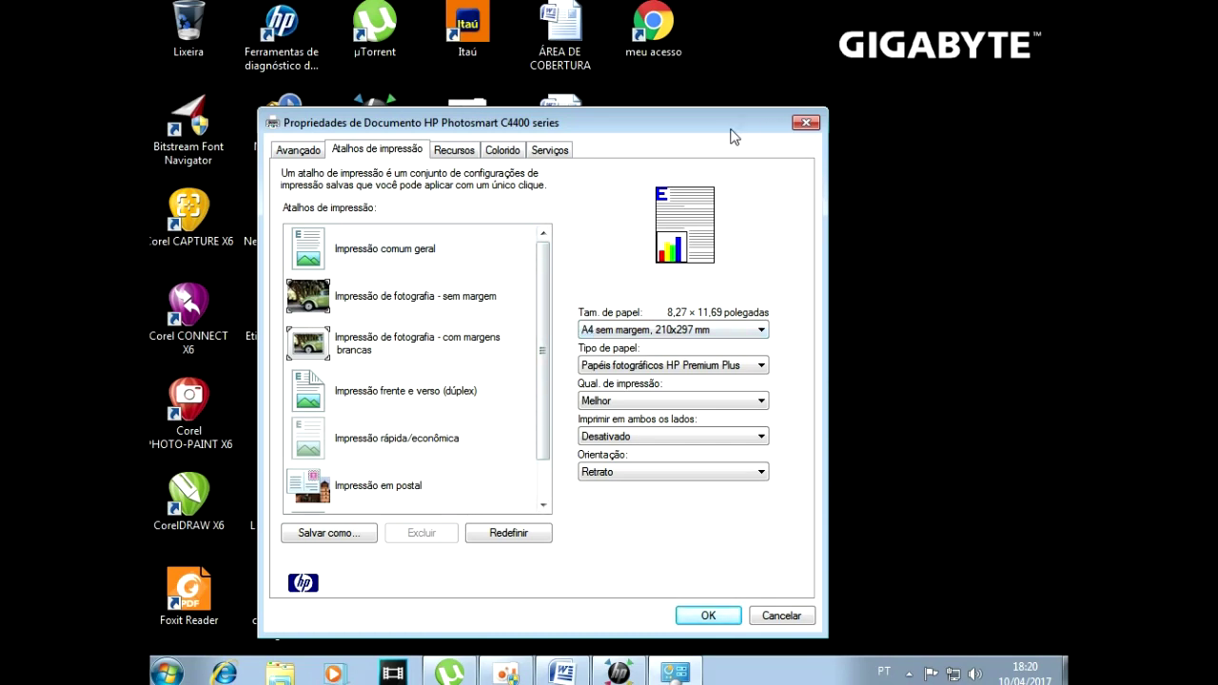
{"action": "left_click", "coordinate": [763, 330]}
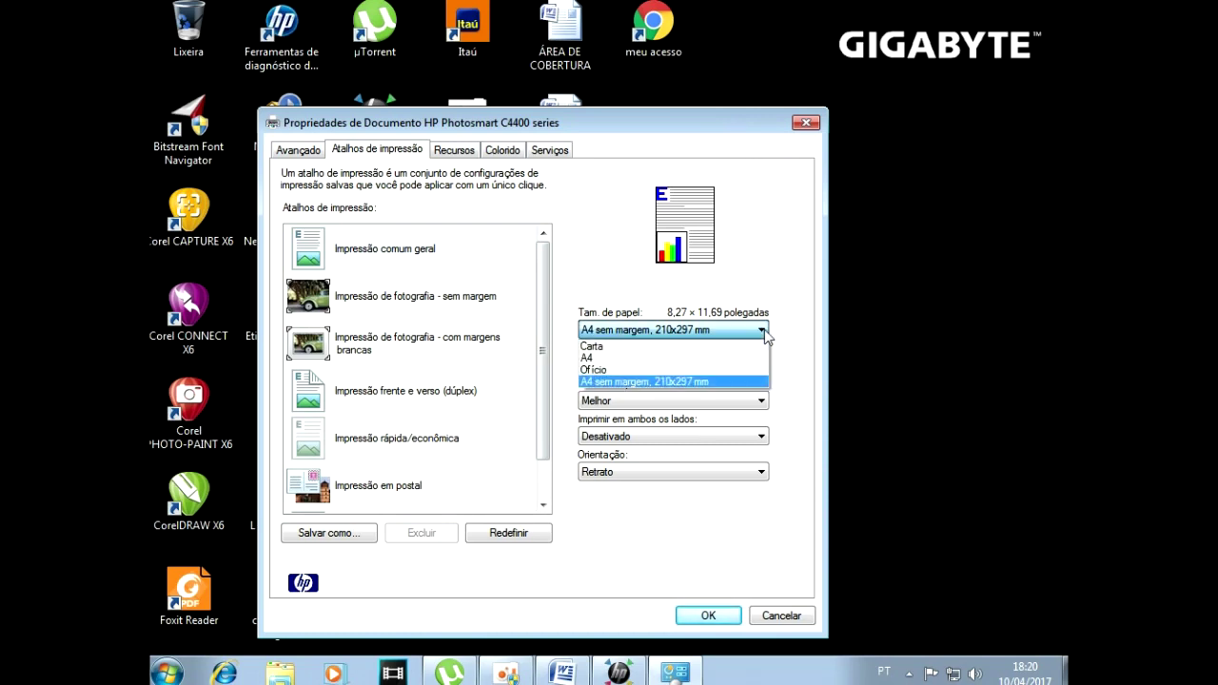
{"action": "left_click", "coordinate": [764, 332]}
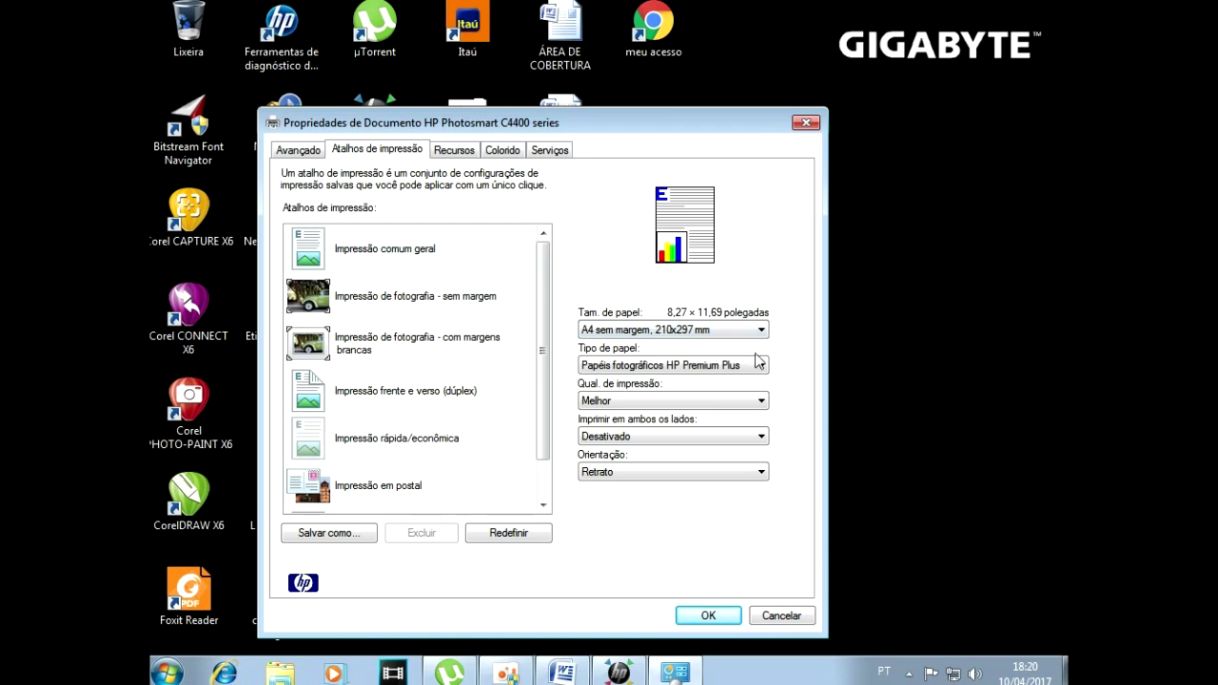
{"action": "left_click", "coordinate": [510, 534]}
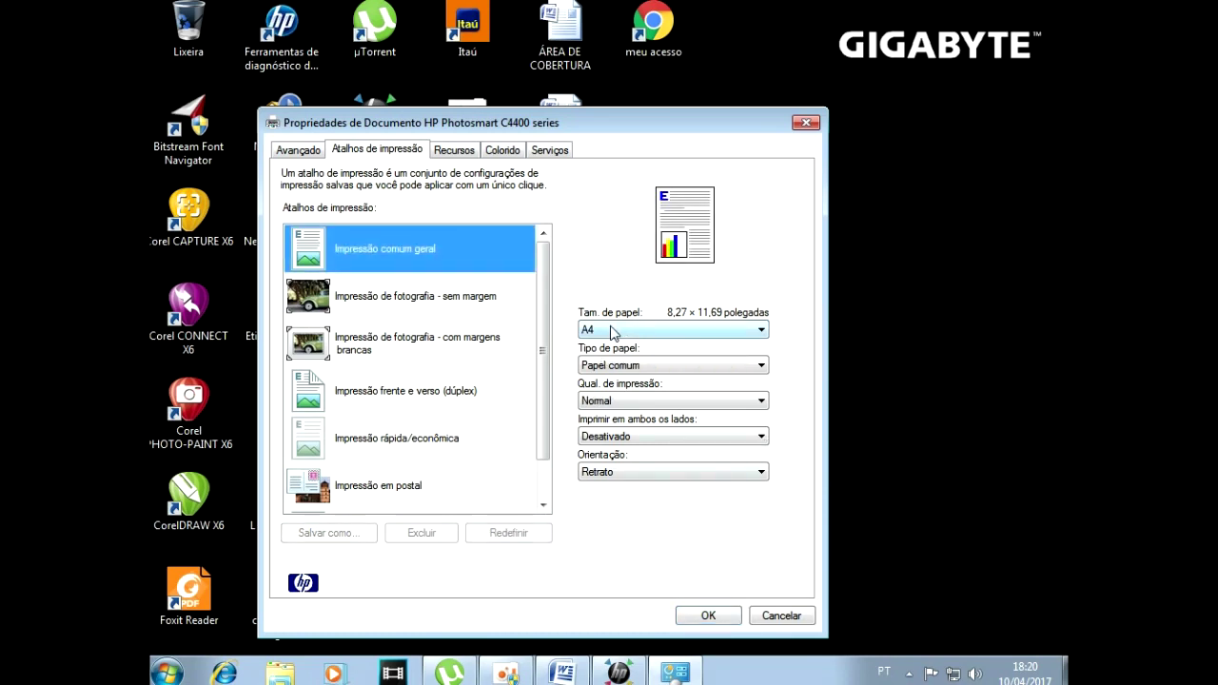
- Review the paper sizes offered after the reset and select the Impressão comum geral shortcut
{"action": "left_click", "coordinate": [762, 332]}
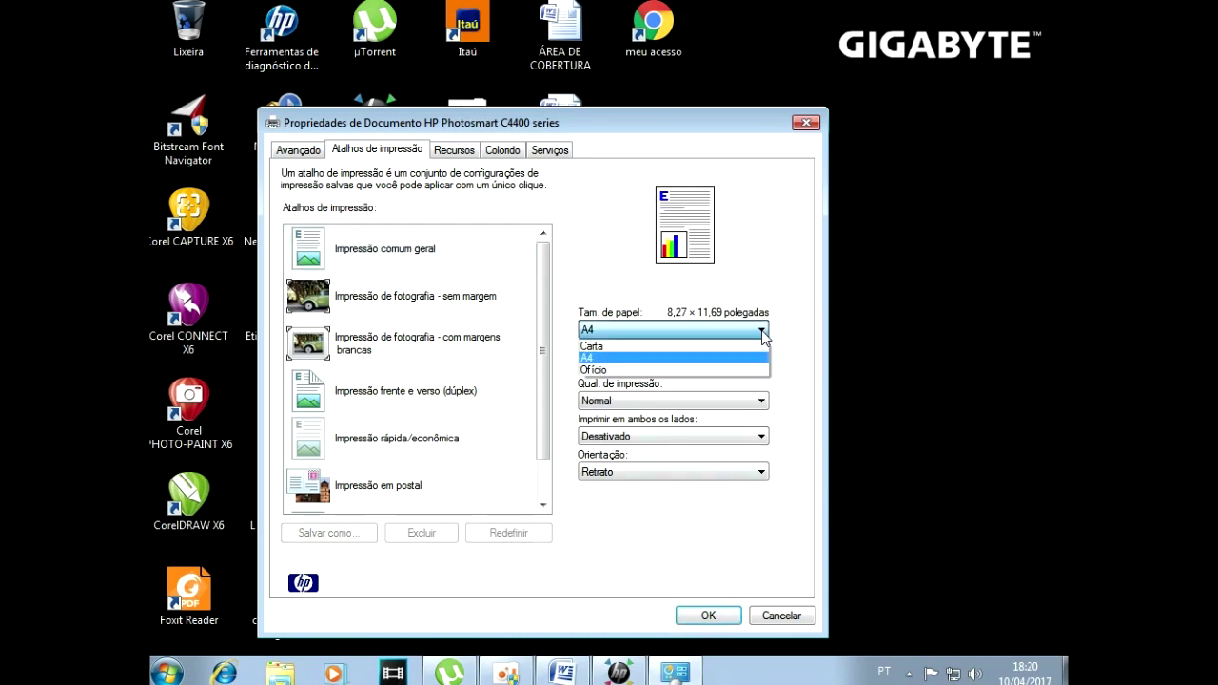
{"action": "left_click", "coordinate": [629, 266]}
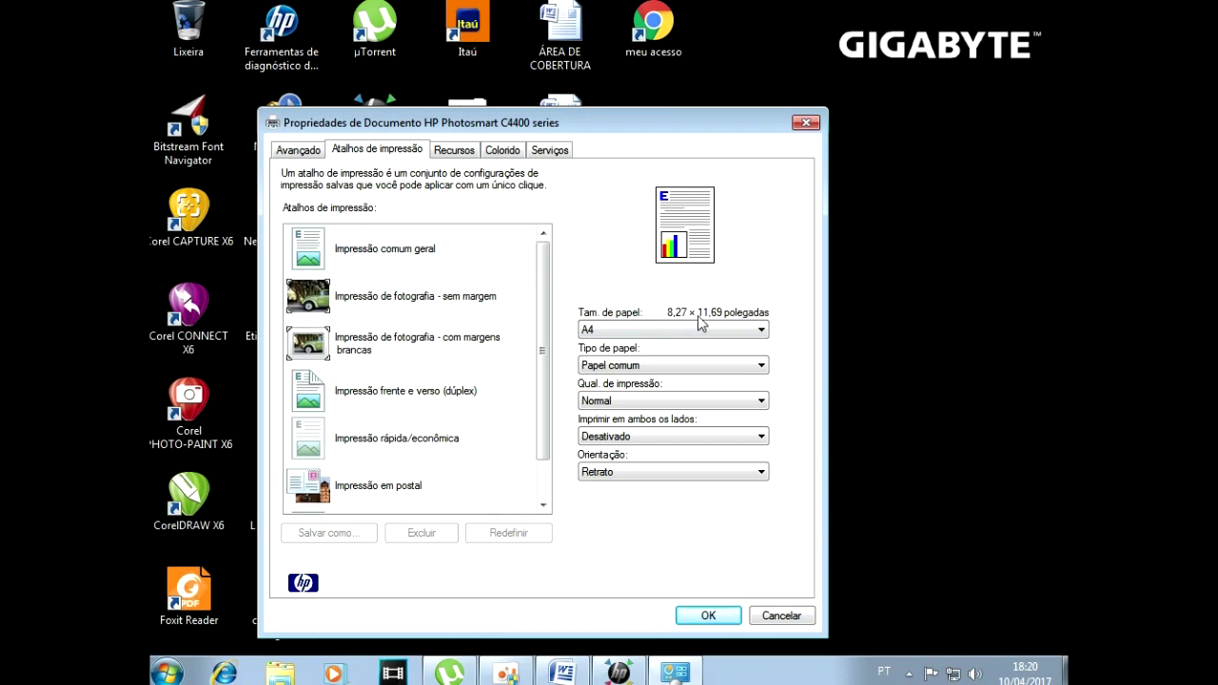
{"action": "left_click", "coordinate": [763, 330]}
{"action": "left_click", "coordinate": [762, 333]}
{"action": "left_click", "coordinate": [362, 250]}
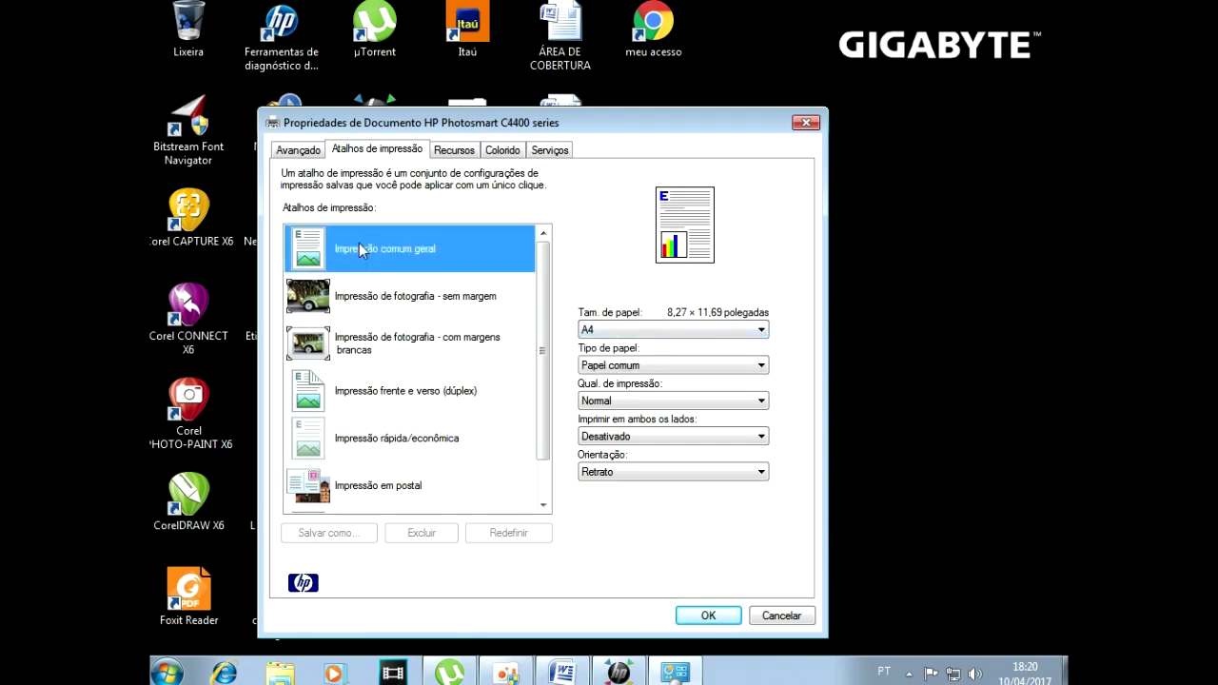
- Set the paper size of the Impressão comum geral shortcut to Ofício
{"action": "left_click", "coordinate": [738, 330]}
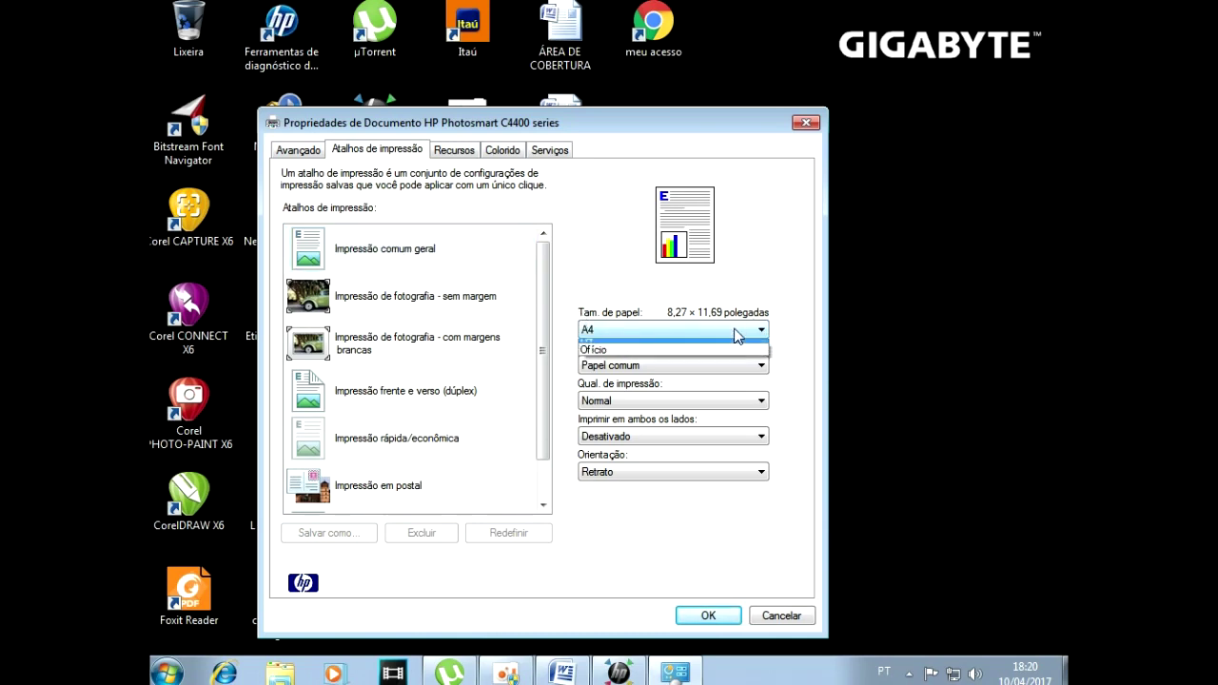
{"action": "left_click", "coordinate": [736, 331]}
{"action": "left_click", "coordinate": [736, 331]}
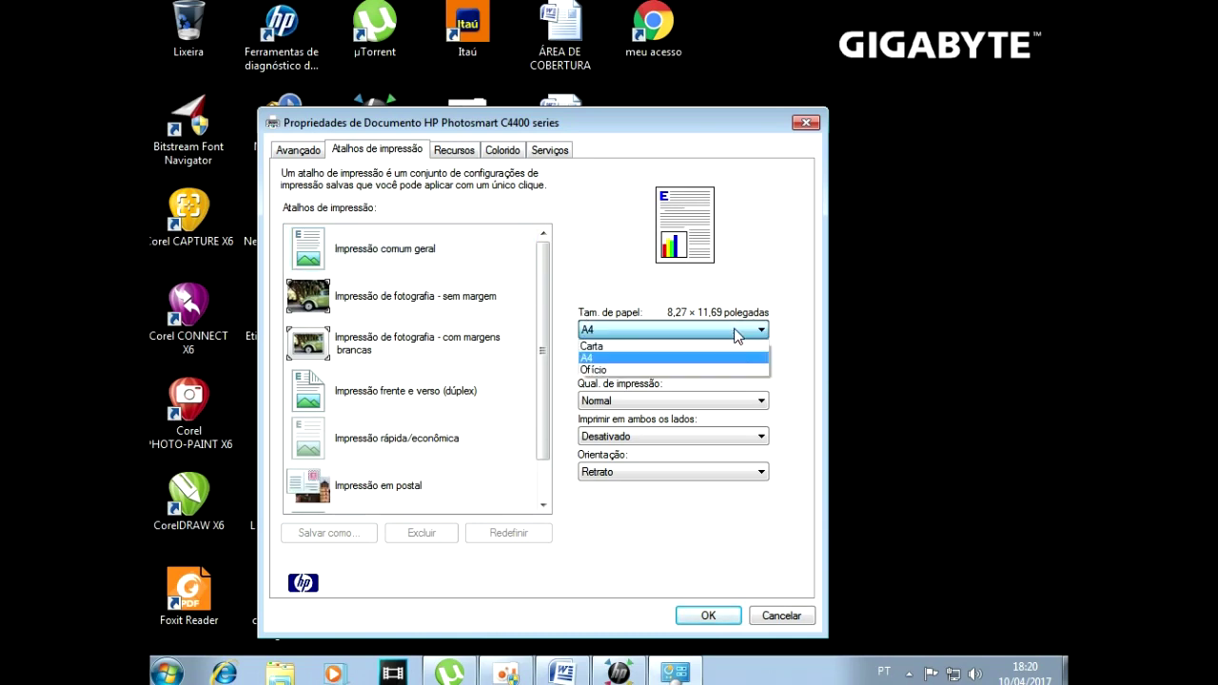
{"action": "left_click", "coordinate": [681, 370]}
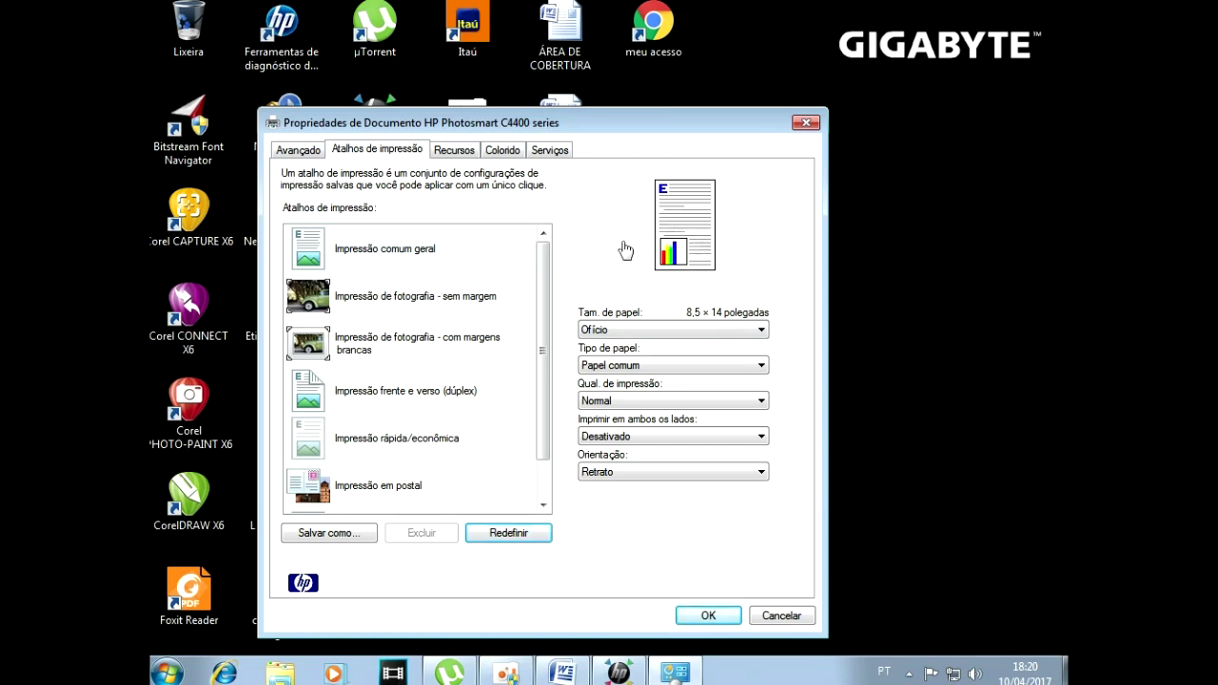
- Change the paper size for Impressão comum geral to A4
{"action": "left_click", "coordinate": [373, 249]}
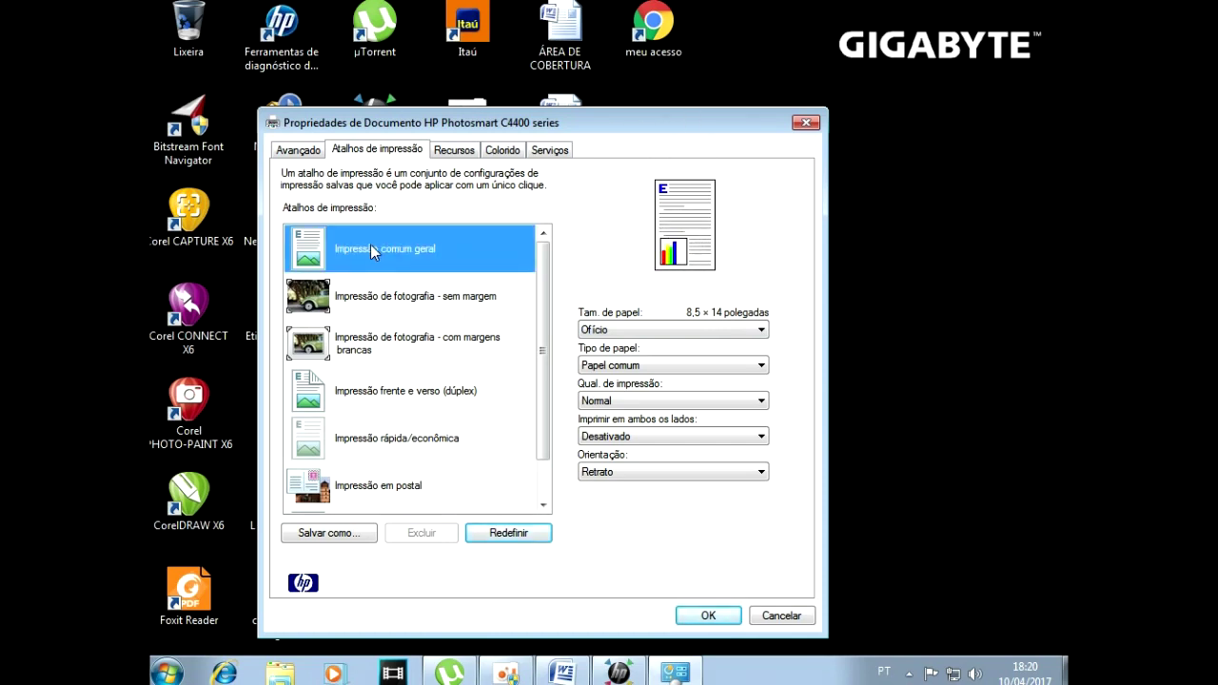
{"action": "left_click", "coordinate": [758, 333]}
{"action": "left_click", "coordinate": [626, 360]}
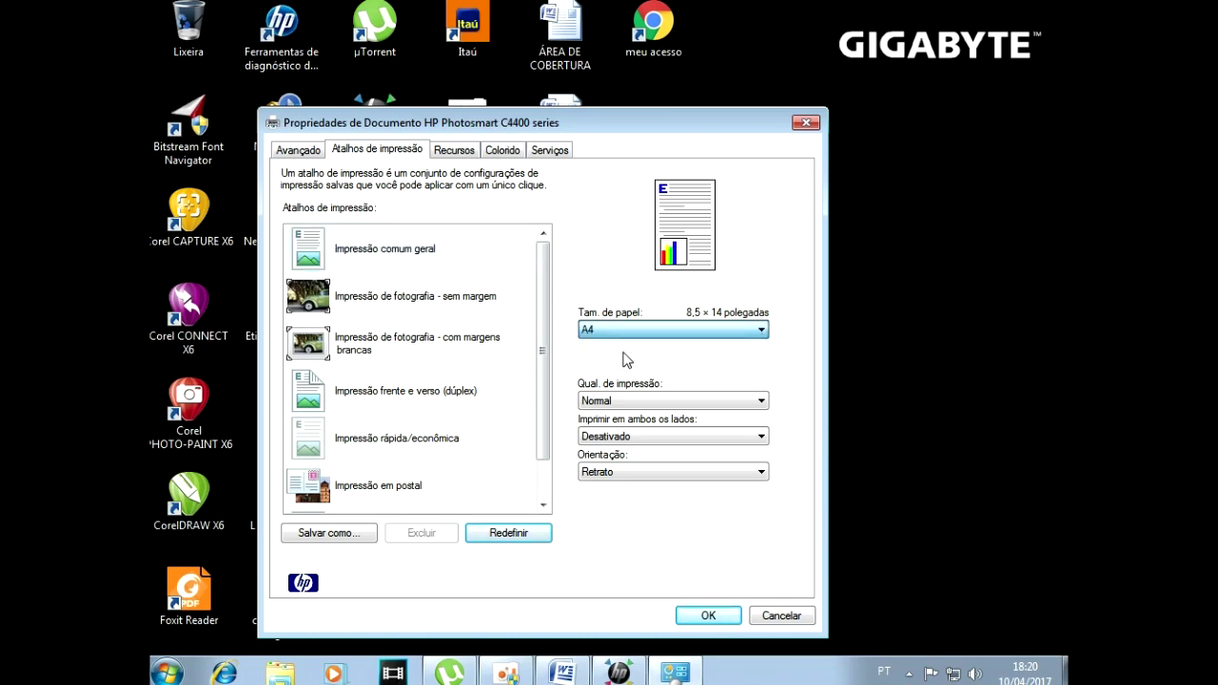
- Switch the paper size to Carta and return it to A4
{"action": "left_click", "coordinate": [761, 331]}
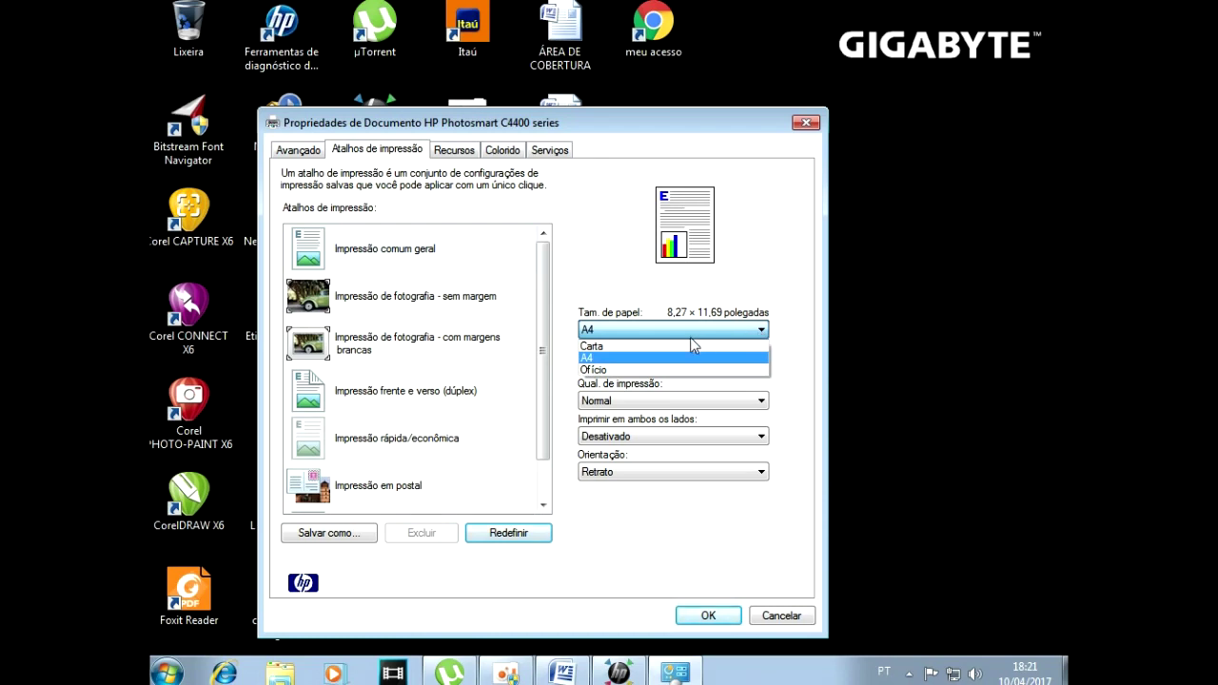
{"action": "left_click", "coordinate": [618, 347]}
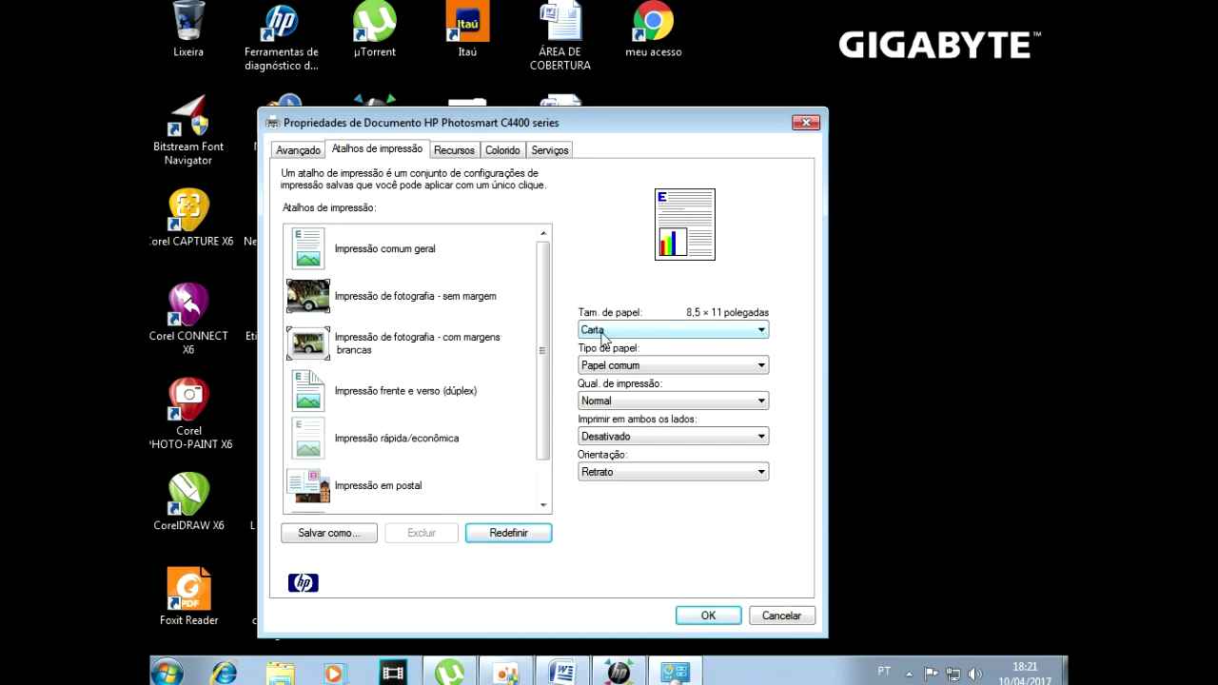
{"action": "left_click", "coordinate": [767, 333]}
{"action": "left_click", "coordinate": [636, 350]}
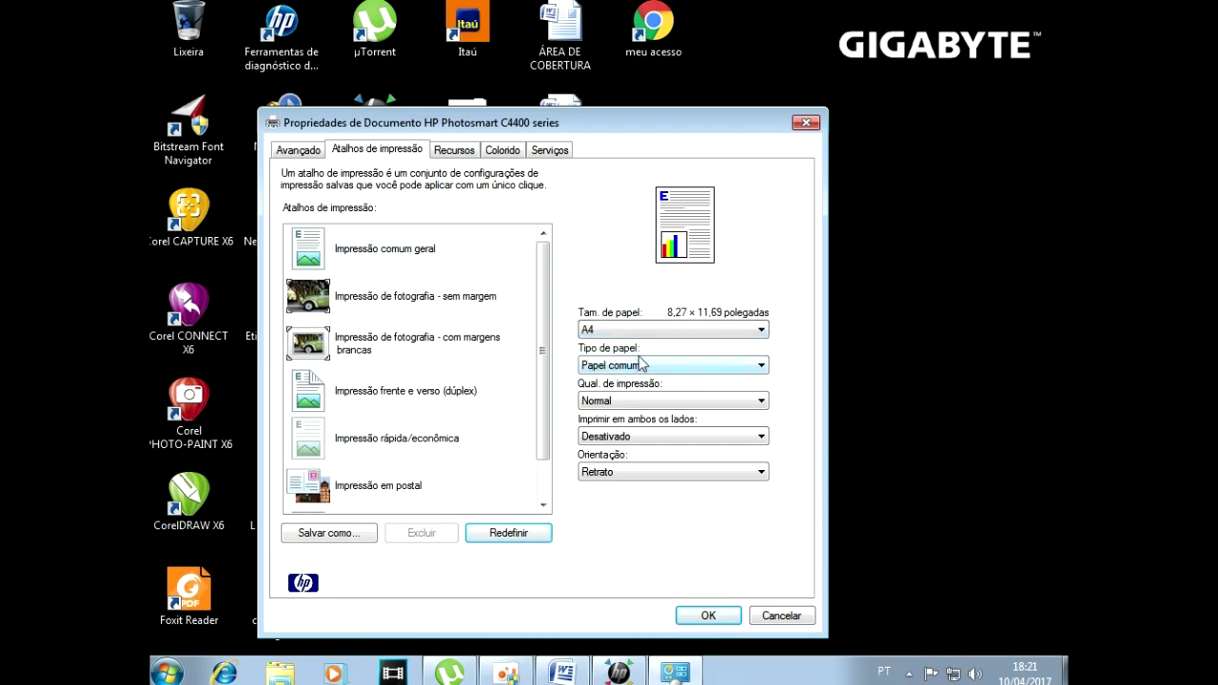
- Select the Impressão comum geral shortcut, followed by the Padrões de fábrica shortcut
{"action": "left_click", "coordinate": [388, 250]}
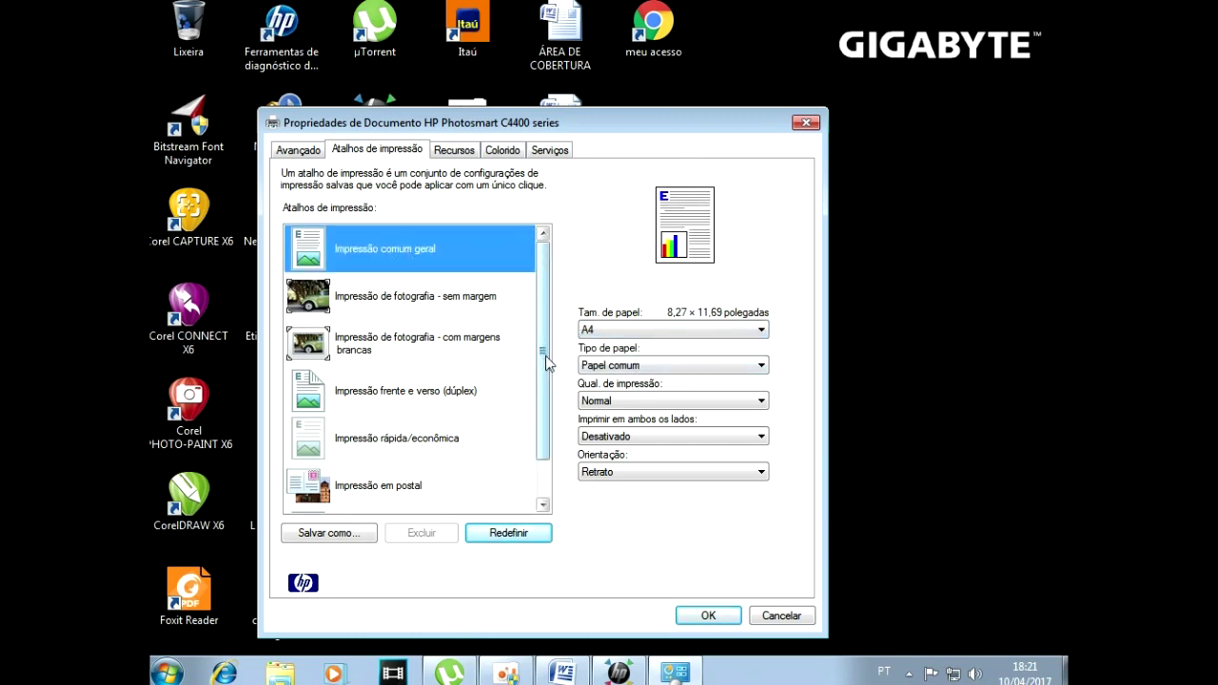
{"action": "scroll", "coordinate": [547, 361], "scroll_direction": "down", "scroll_amount": 1}
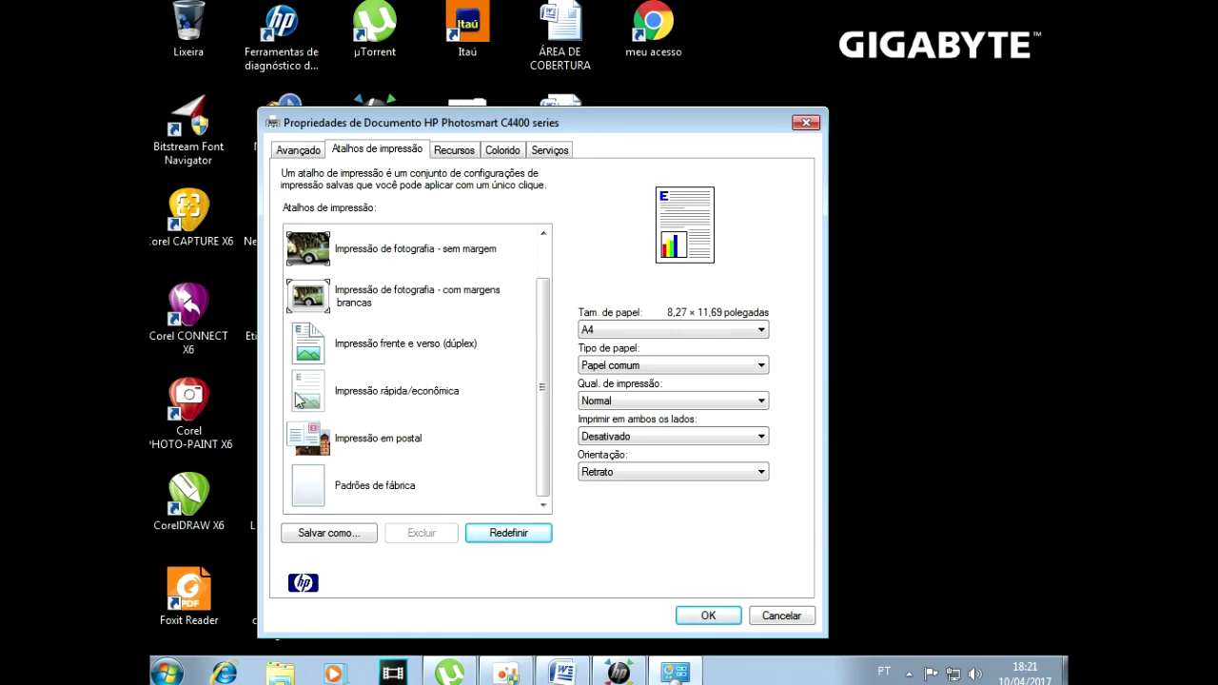
{"action": "left_click", "coordinate": [314, 492]}
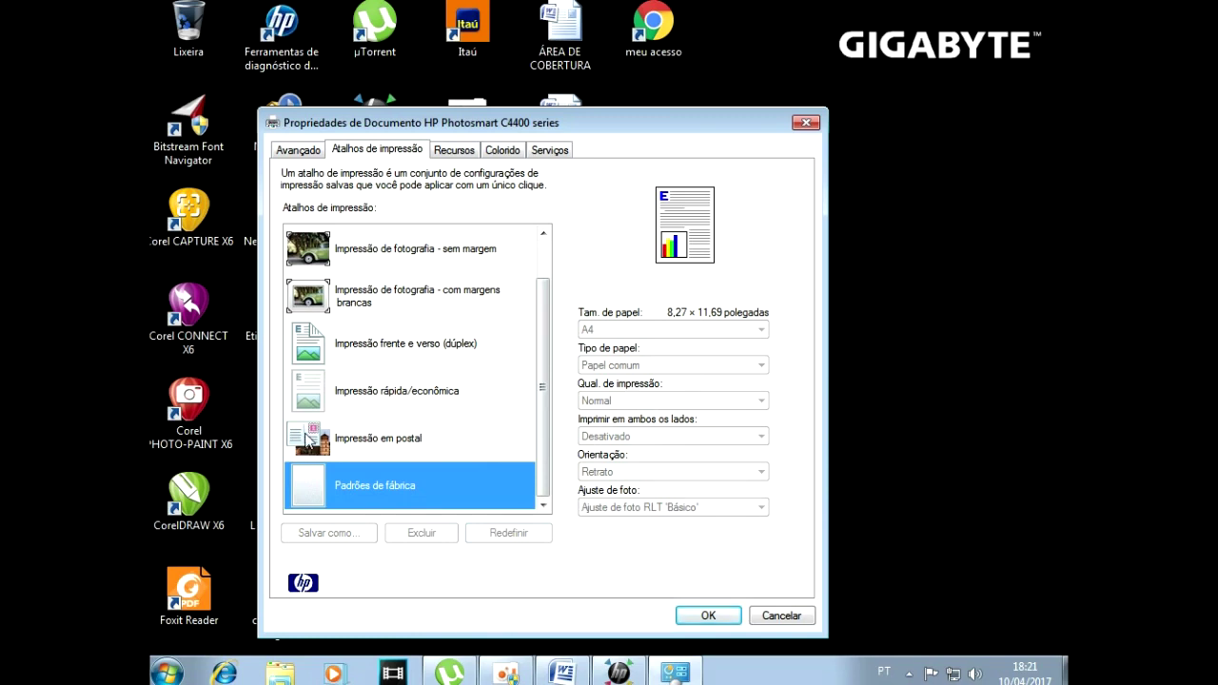
- Select the Impressão frente e verso (dúplex) shortcut with A4 paper and check its print quality options
{"action": "left_click", "coordinate": [314, 348]}
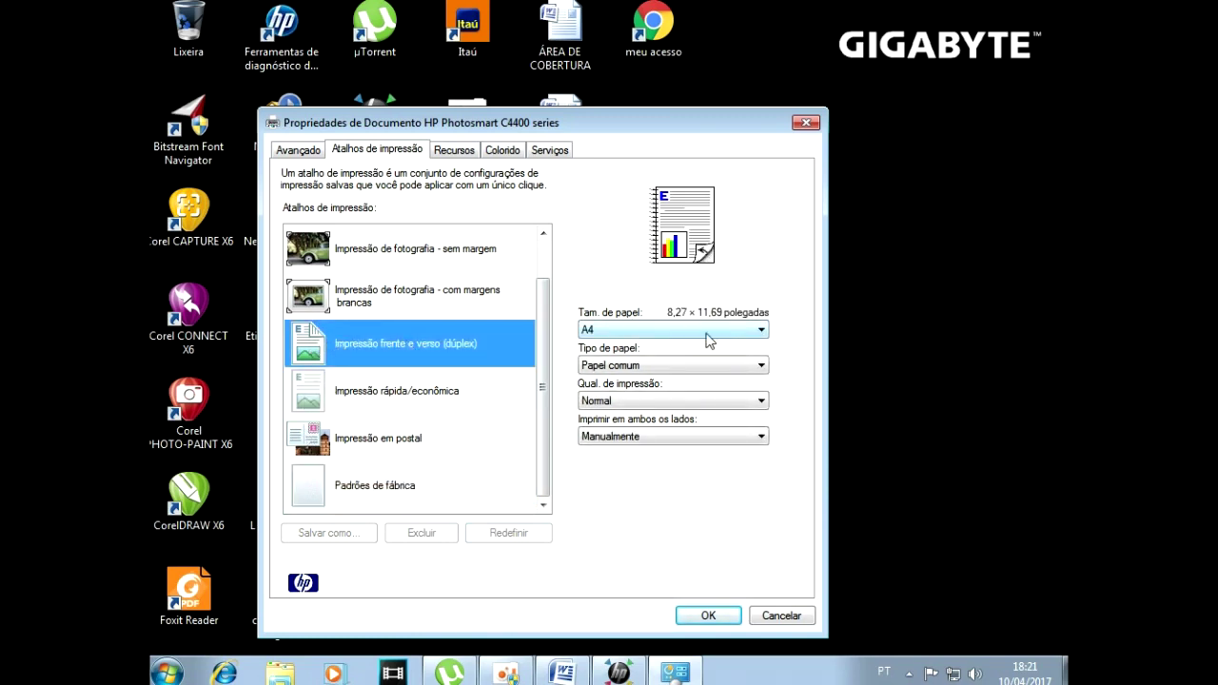
{"action": "left_click", "coordinate": [763, 331]}
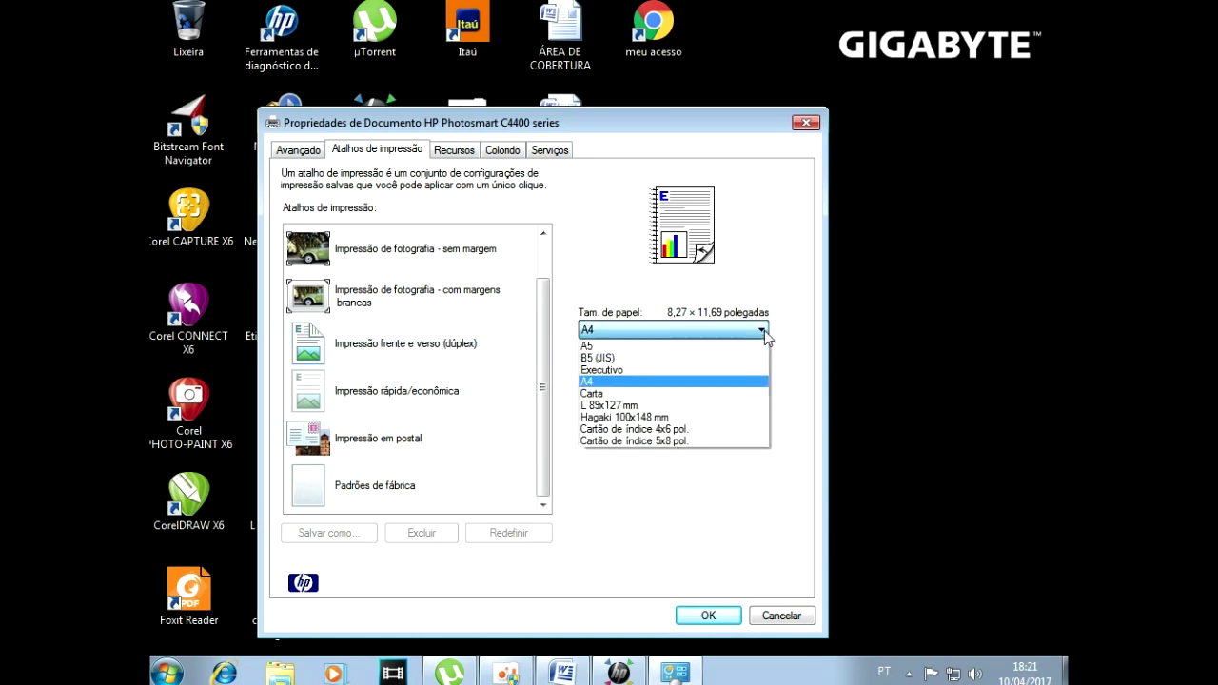
{"action": "left_click", "coordinate": [609, 383]}
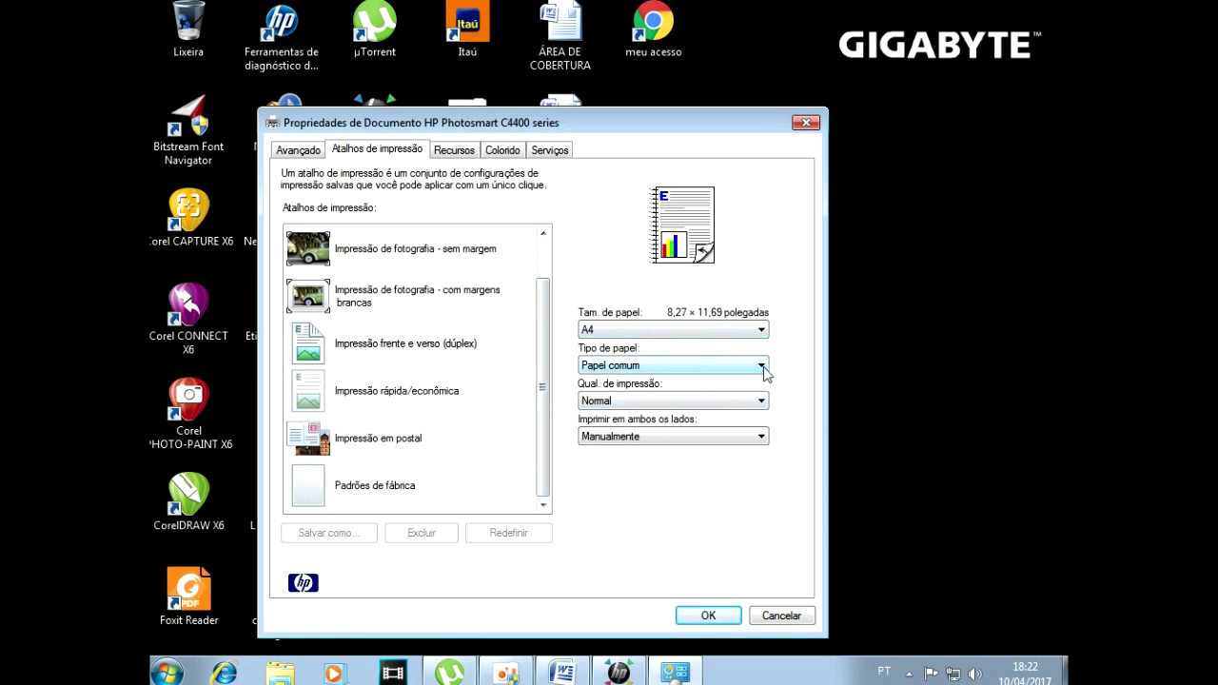
{"action": "left_click", "coordinate": [762, 400]}
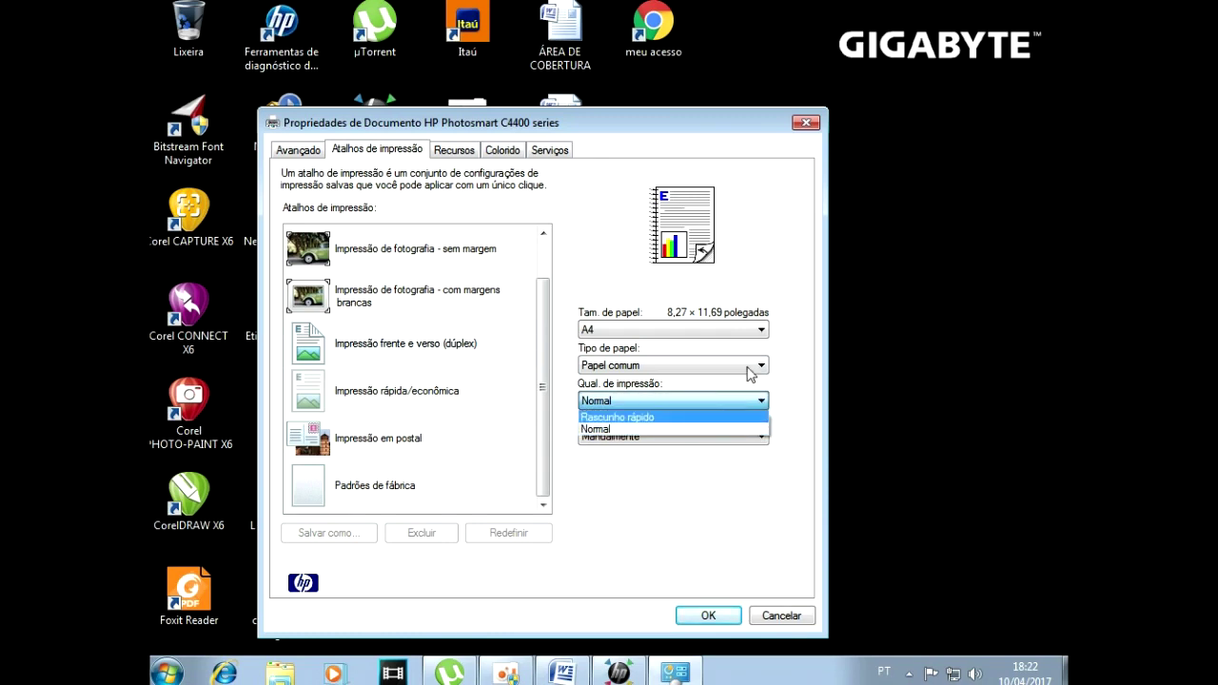
{"action": "left_click", "coordinate": [811, 358]}
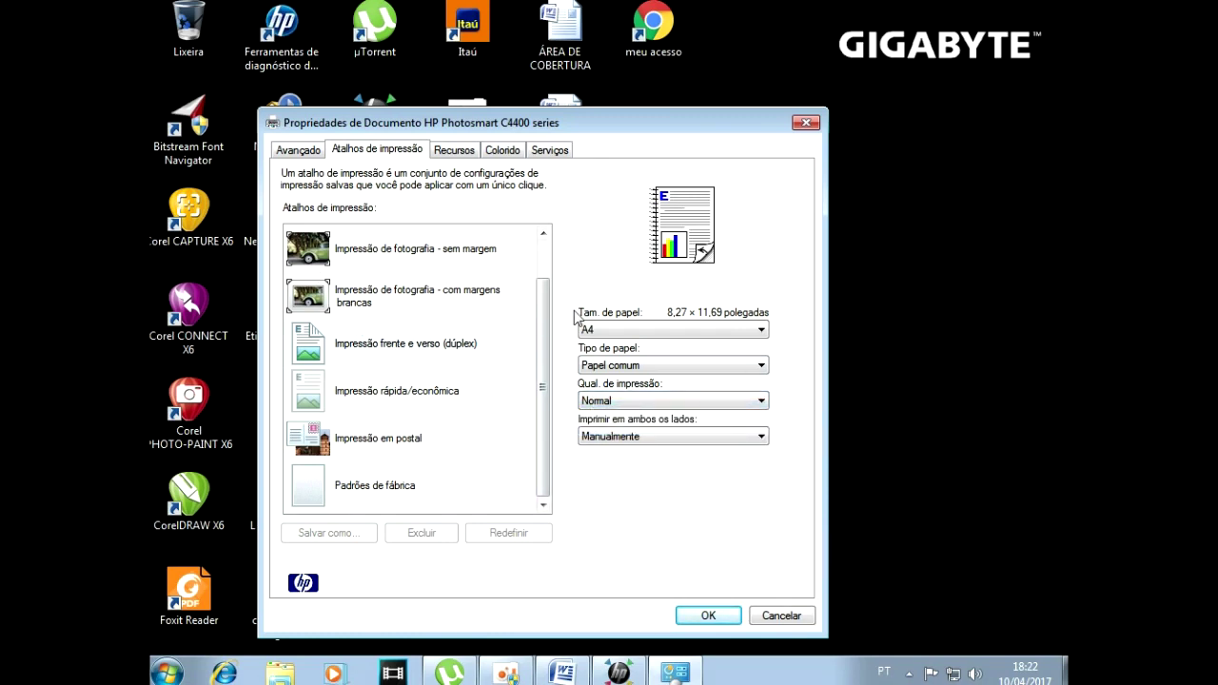
- Compare the settings of the Impressão comum geral shortcut and the borderless and white-margin photo shortcuts
{"action": "scroll", "coordinate": [547, 382], "scroll_direction": "up", "scroll_amount": 1}
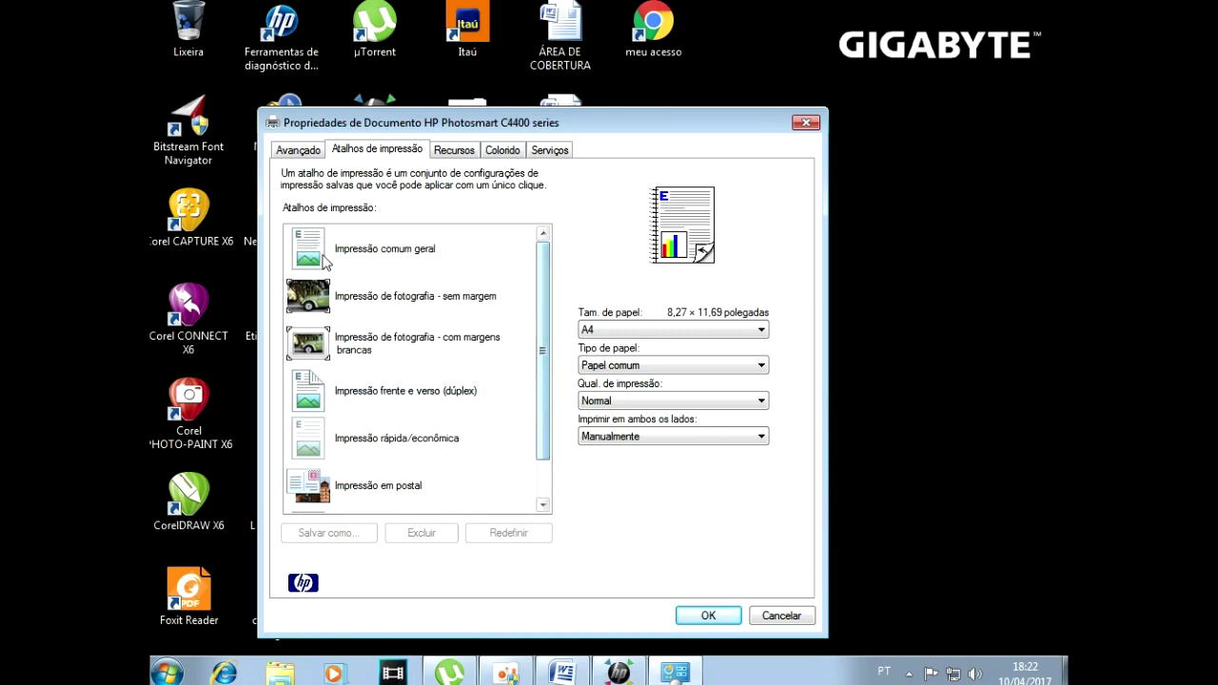
{"action": "left_click", "coordinate": [322, 255]}
{"action": "left_click", "coordinate": [329, 300]}
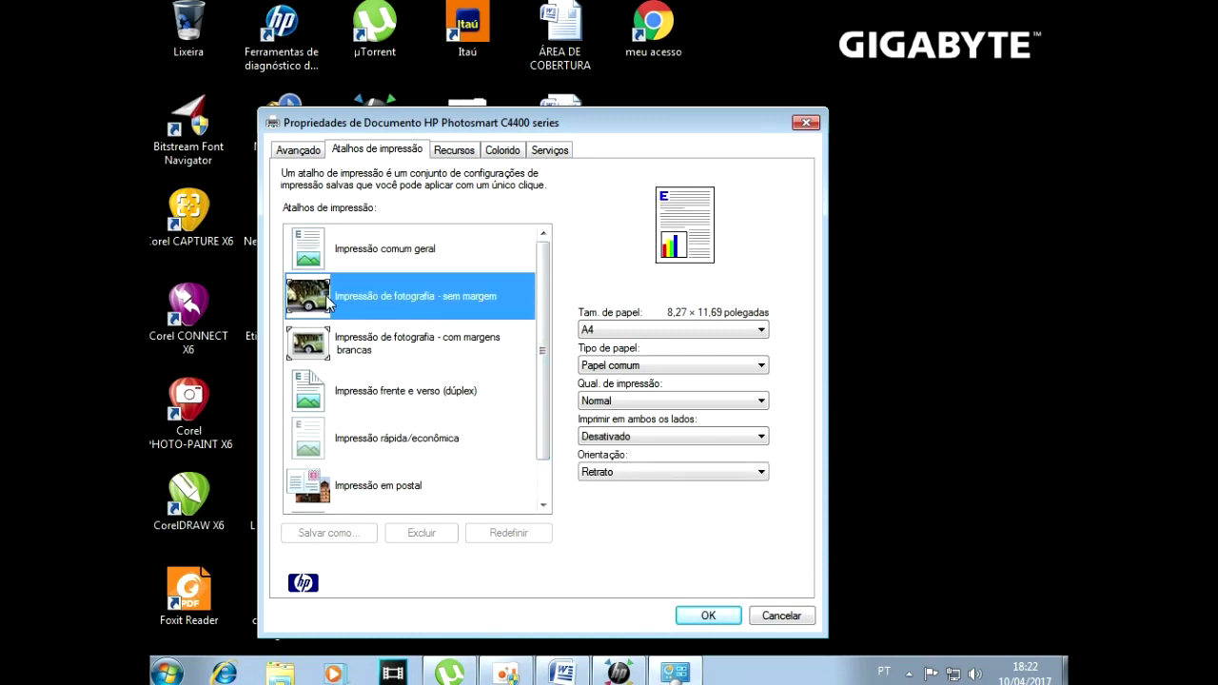
{"action": "left_click", "coordinate": [328, 345]}
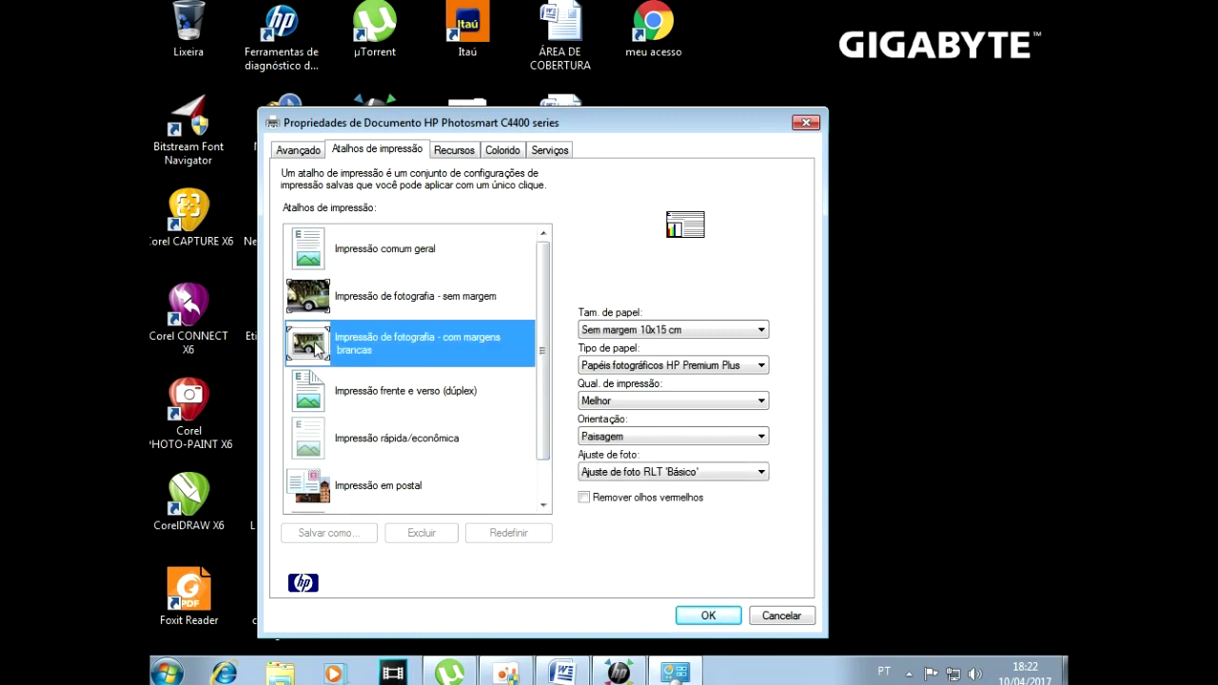
- Select the Impressão frente e verso (dúplex) shortcut and try the Hagaki 100x148 mm paper size
{"action": "left_click", "coordinate": [312, 392]}
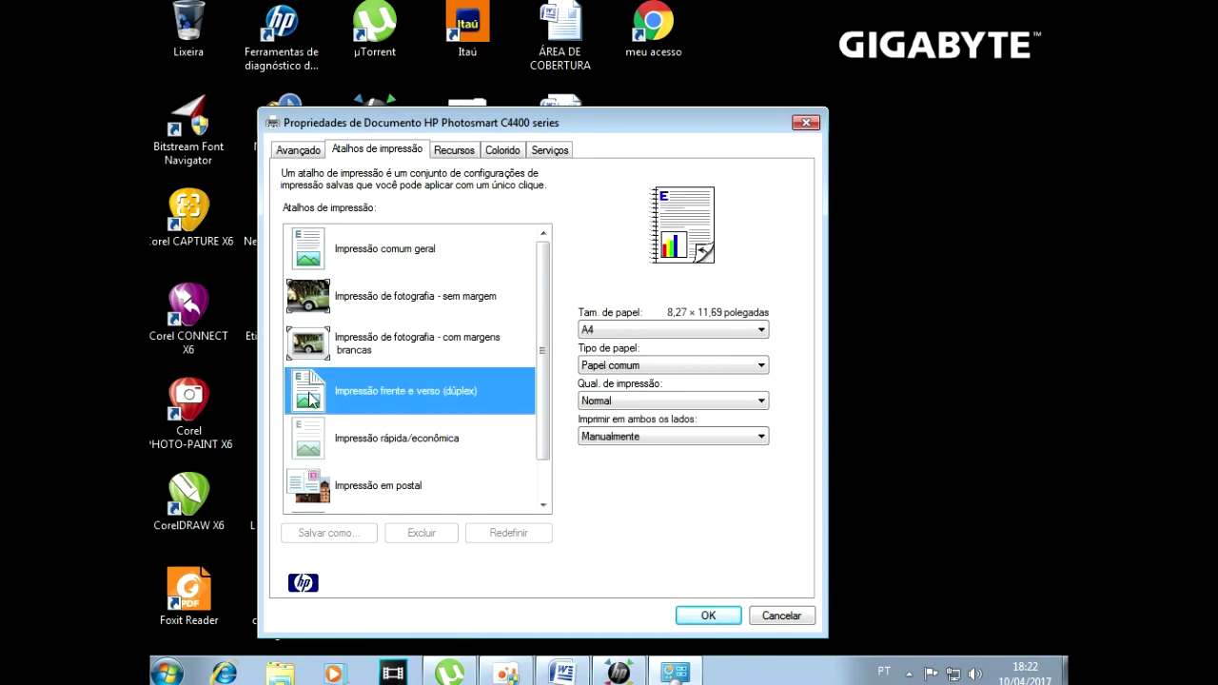
{"action": "left_click", "coordinate": [763, 330]}
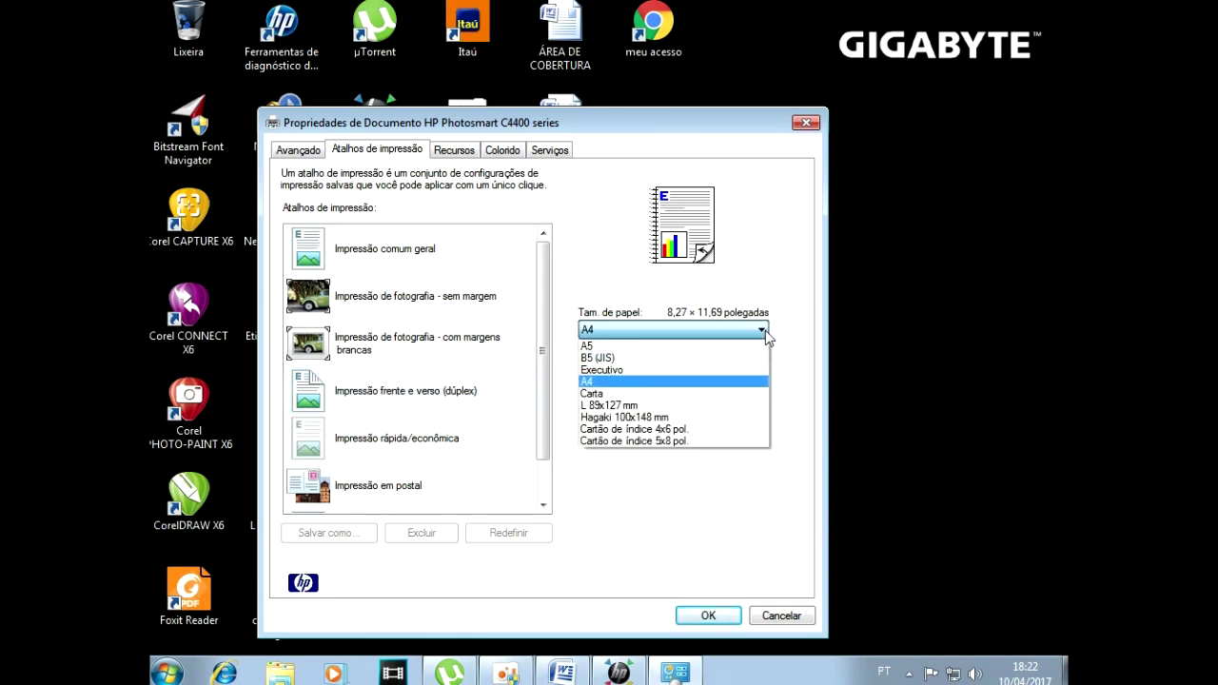
{"action": "left_click", "coordinate": [644, 420]}
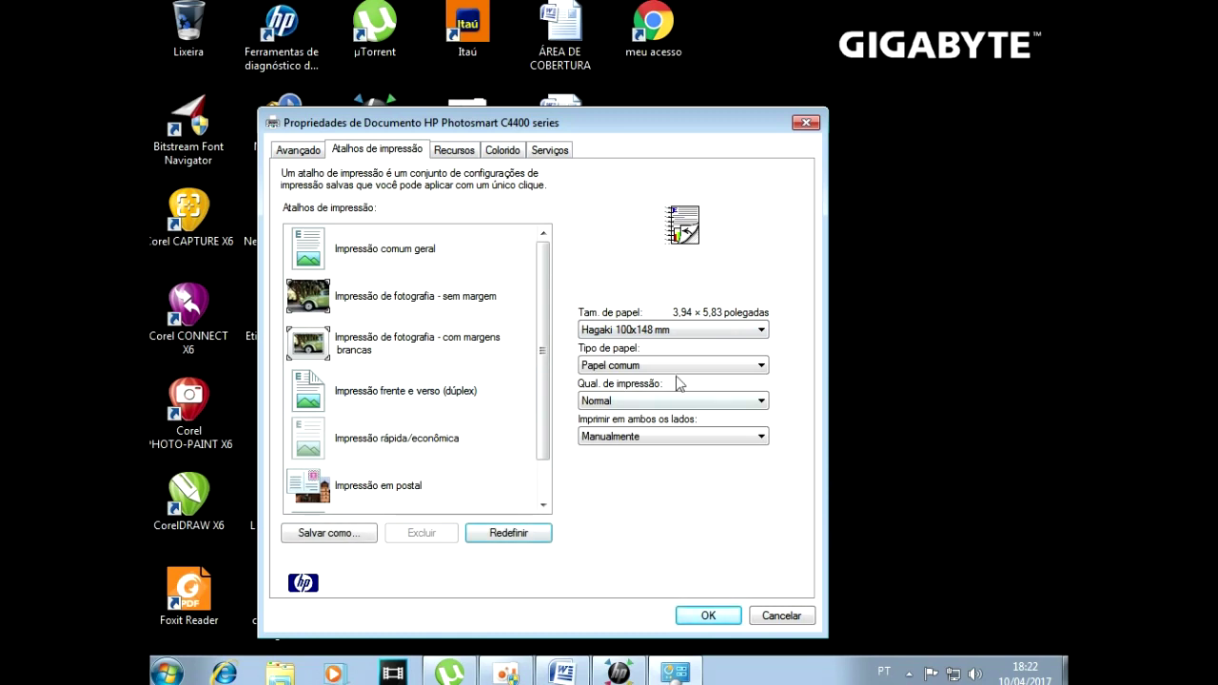
{"action": "left_click", "coordinate": [764, 331]}
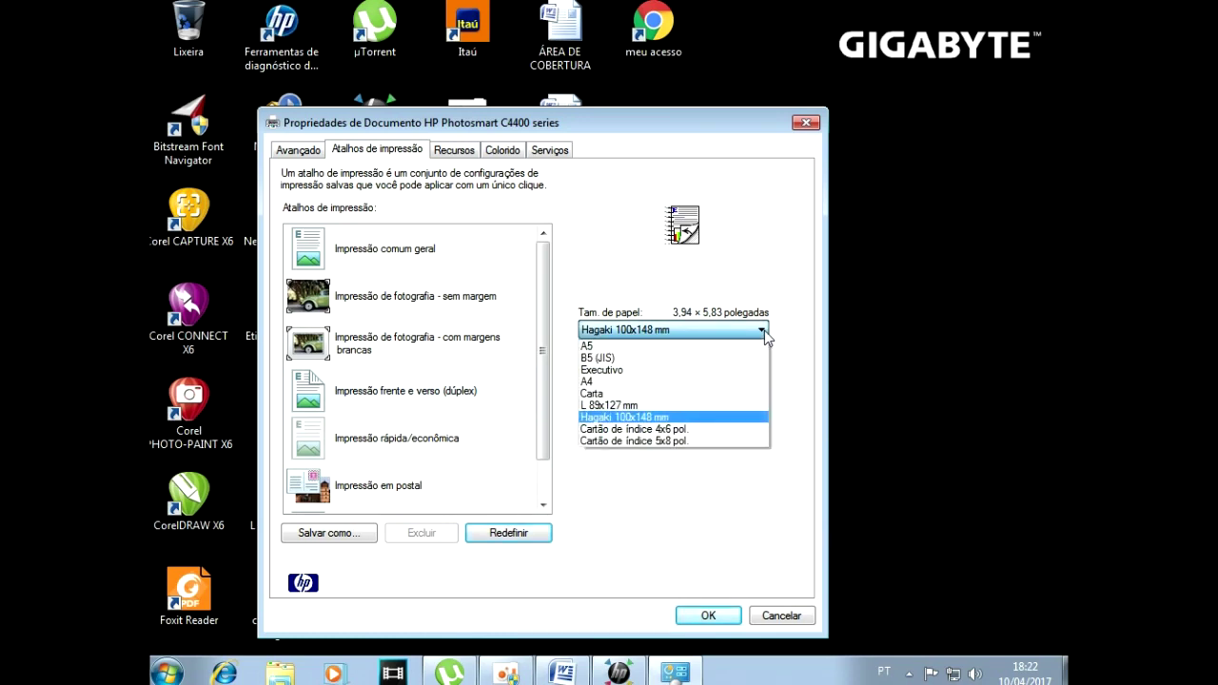
{"action": "left_click", "coordinate": [764, 330]}
- Select the Impressão comum geral shortcut, switch its paper size to Carta and return it to A4
{"action": "left_click", "coordinate": [388, 264]}
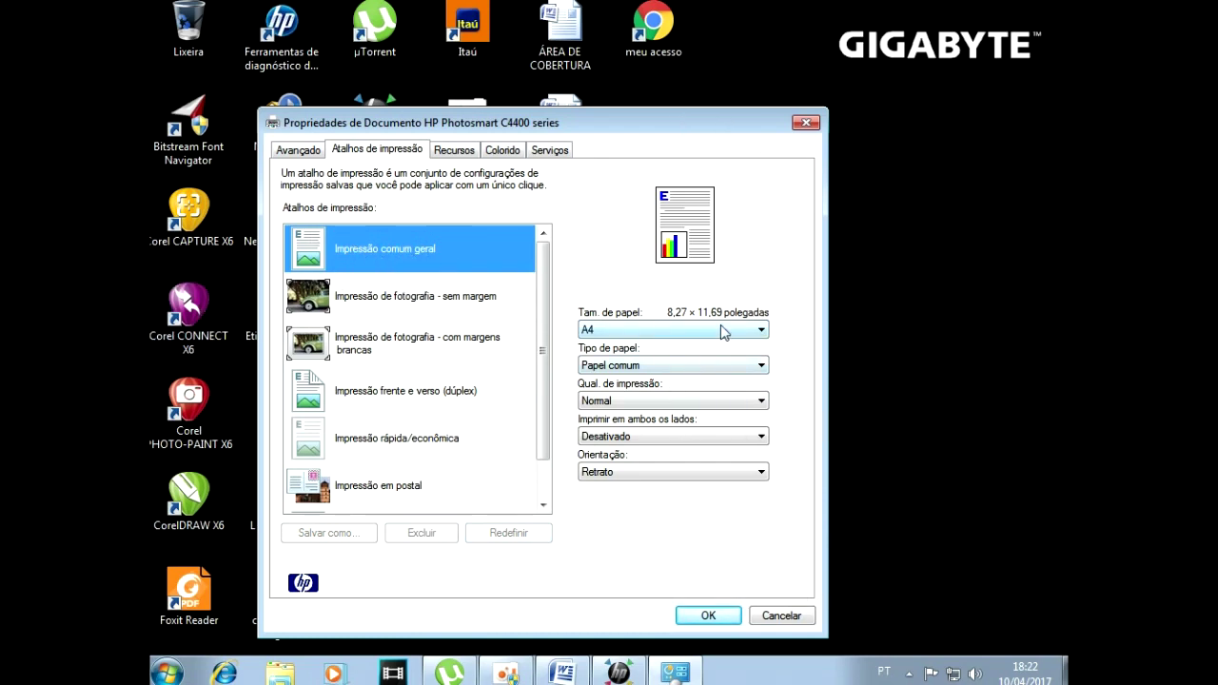
{"action": "left_click", "coordinate": [761, 330]}
{"action": "left_click", "coordinate": [765, 333]}
{"action": "left_click", "coordinate": [765, 334]}
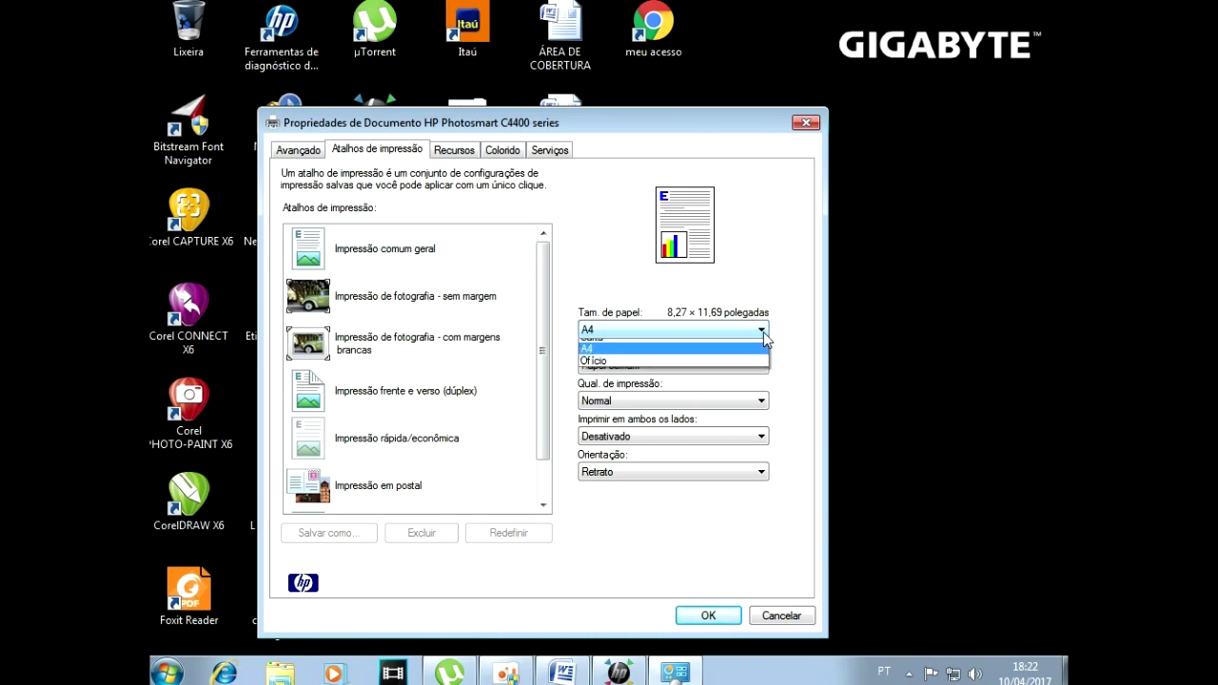
{"action": "left_click", "coordinate": [762, 346]}
{"action": "left_click", "coordinate": [771, 335]}
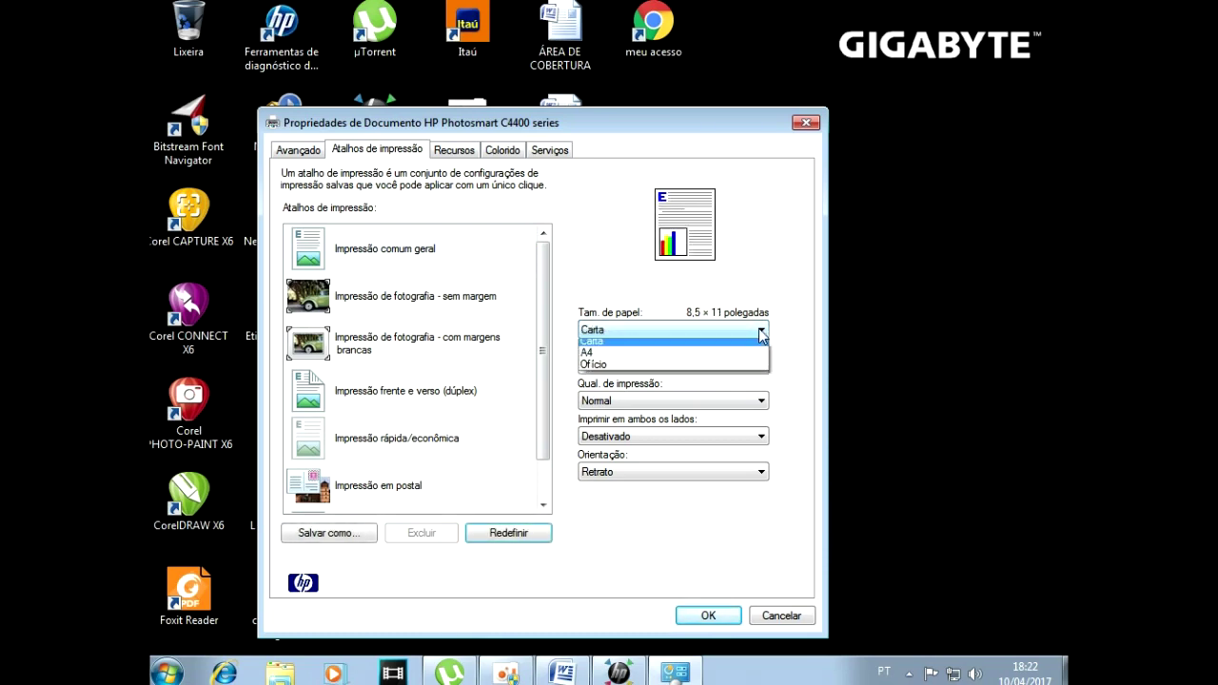
{"action": "left_click", "coordinate": [682, 358]}
- Try the Ofício paper size for general printing and set it back to A4
{"action": "left_click", "coordinate": [767, 335]}
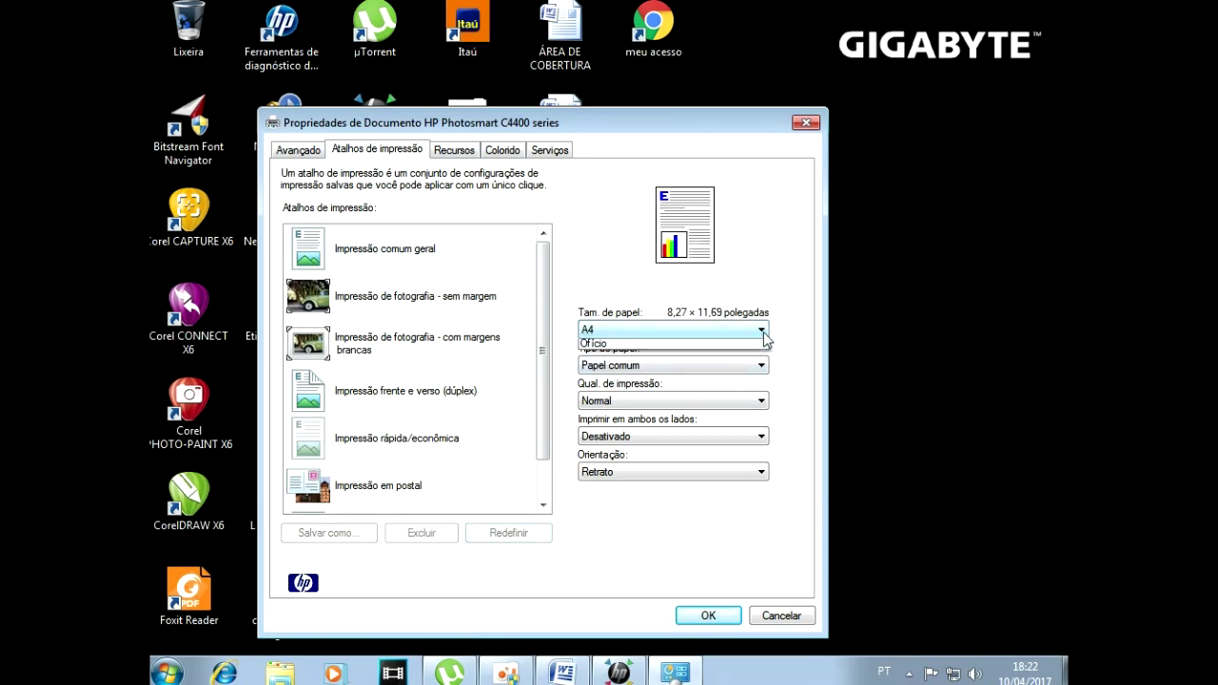
{"action": "left_click", "coordinate": [727, 371]}
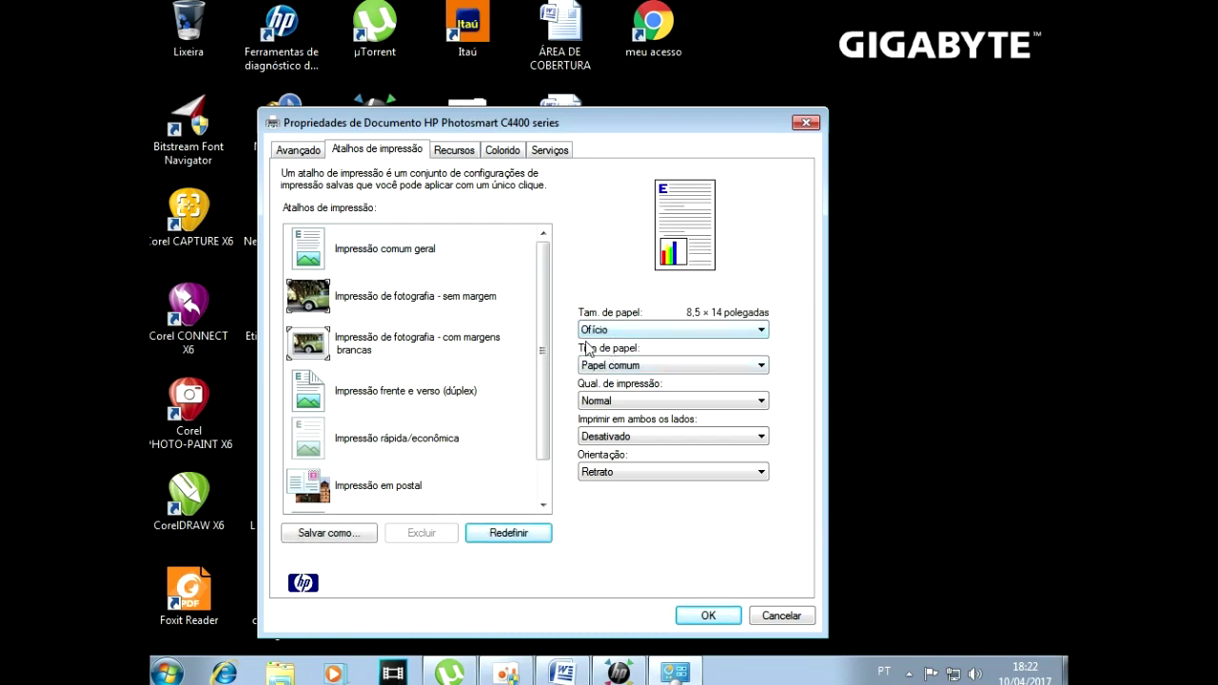
{"action": "left_click", "coordinate": [767, 335]}
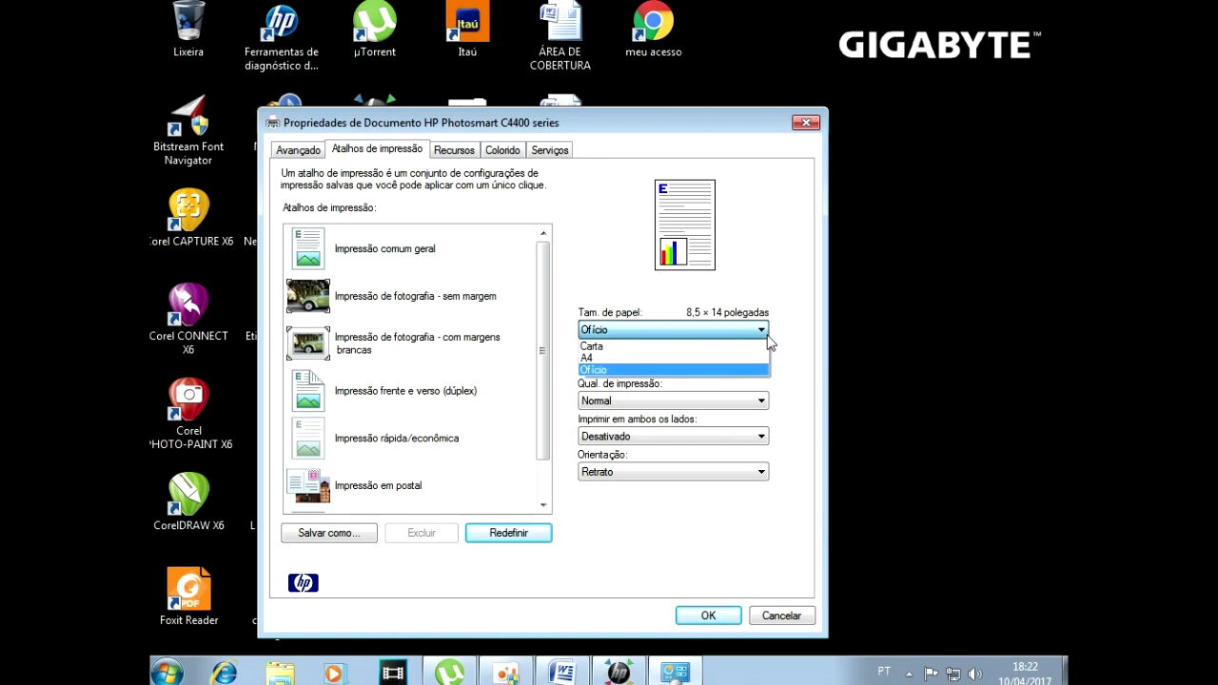
{"action": "left_click", "coordinate": [669, 358]}
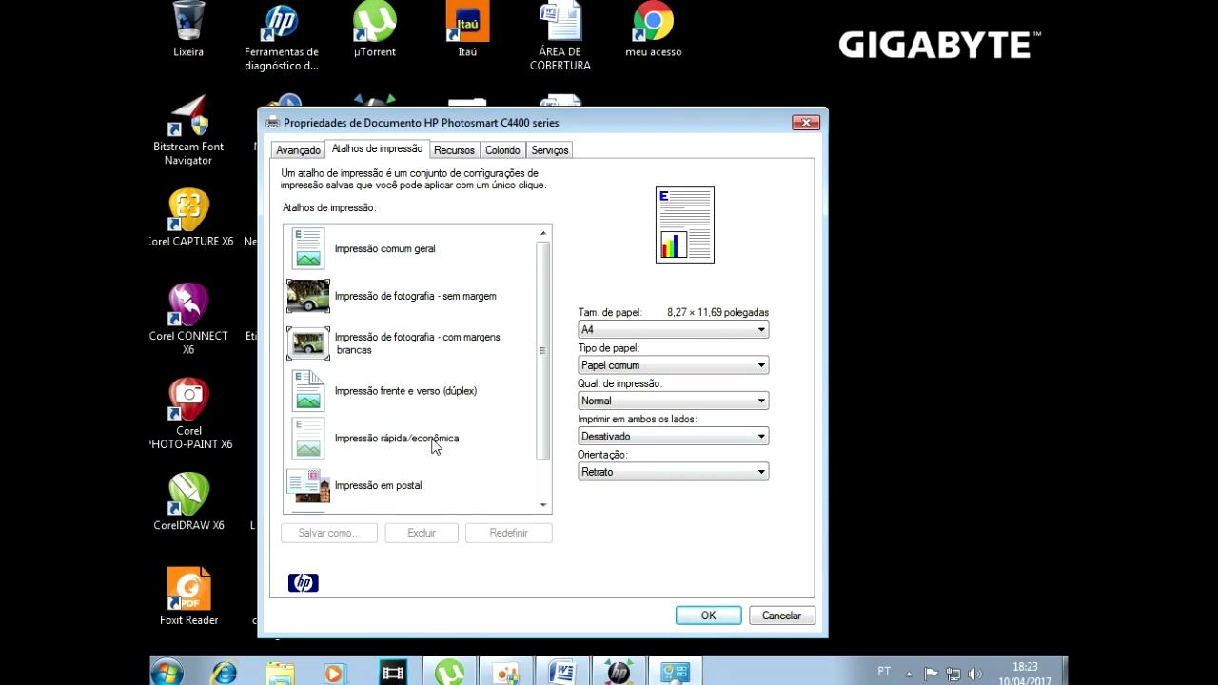
- Apply the Impressão comum geral shortcut with A4 paper to the printer properties and dismiss the resulting alert
{"action": "left_click", "coordinate": [349, 270]}
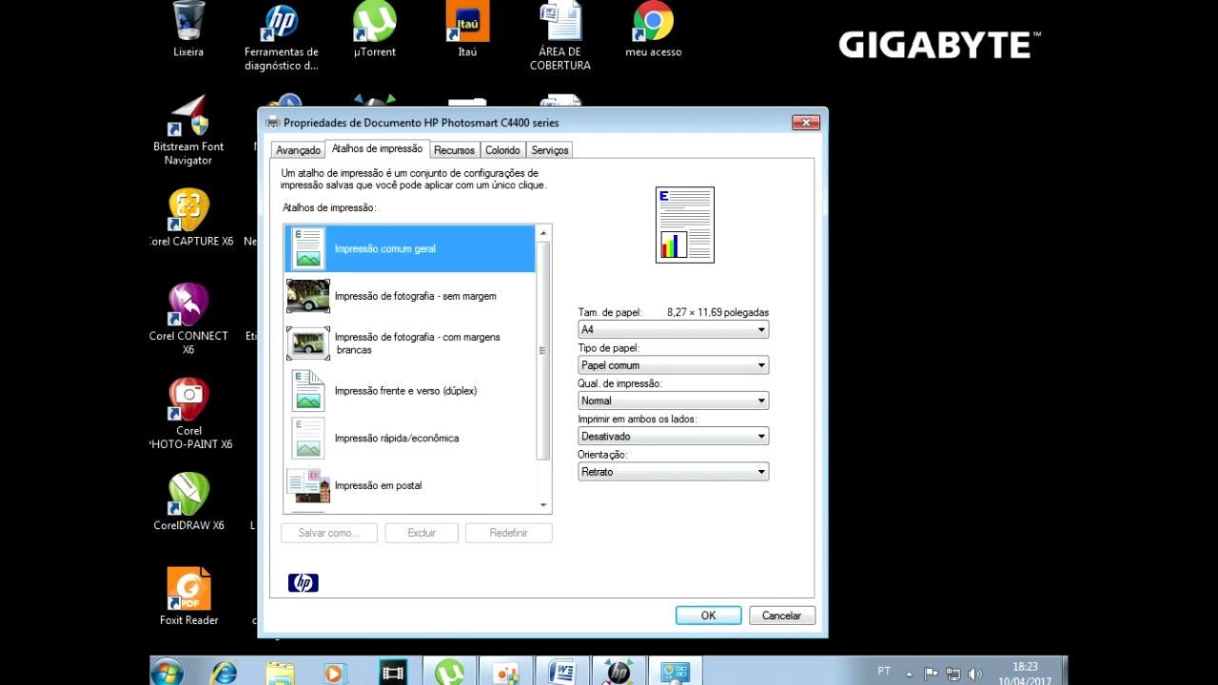
{"action": "left_click", "coordinate": [714, 617]}
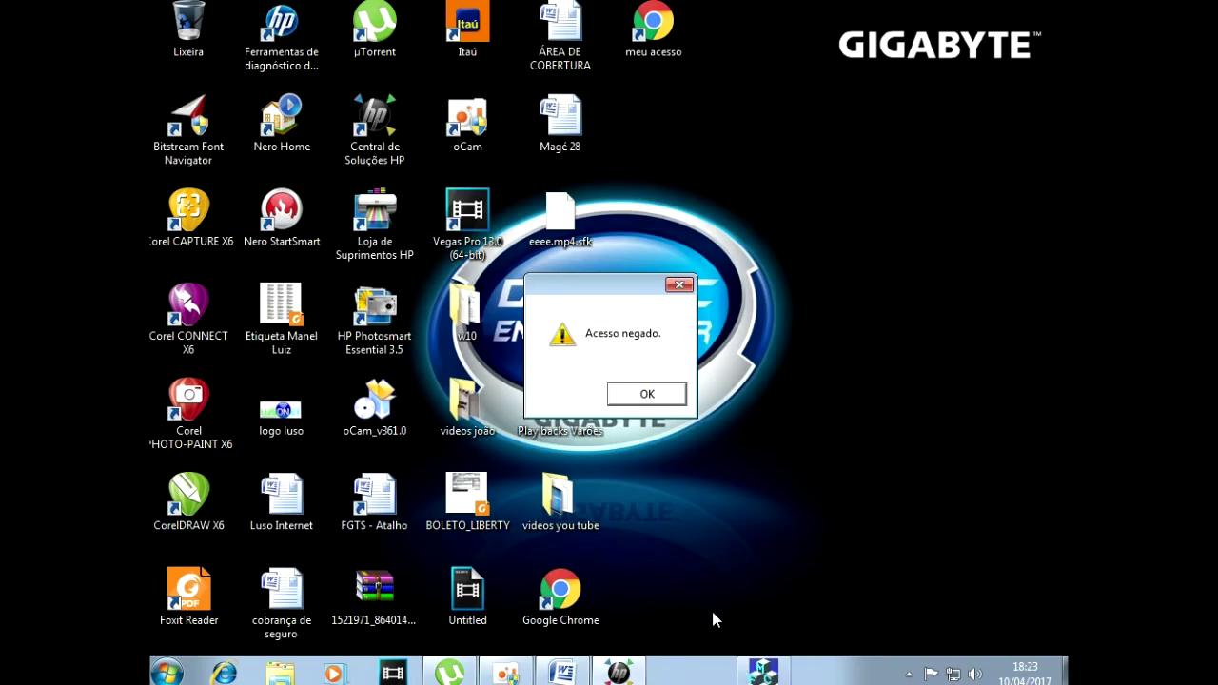
{"action": "left_click", "coordinate": [648, 394]}
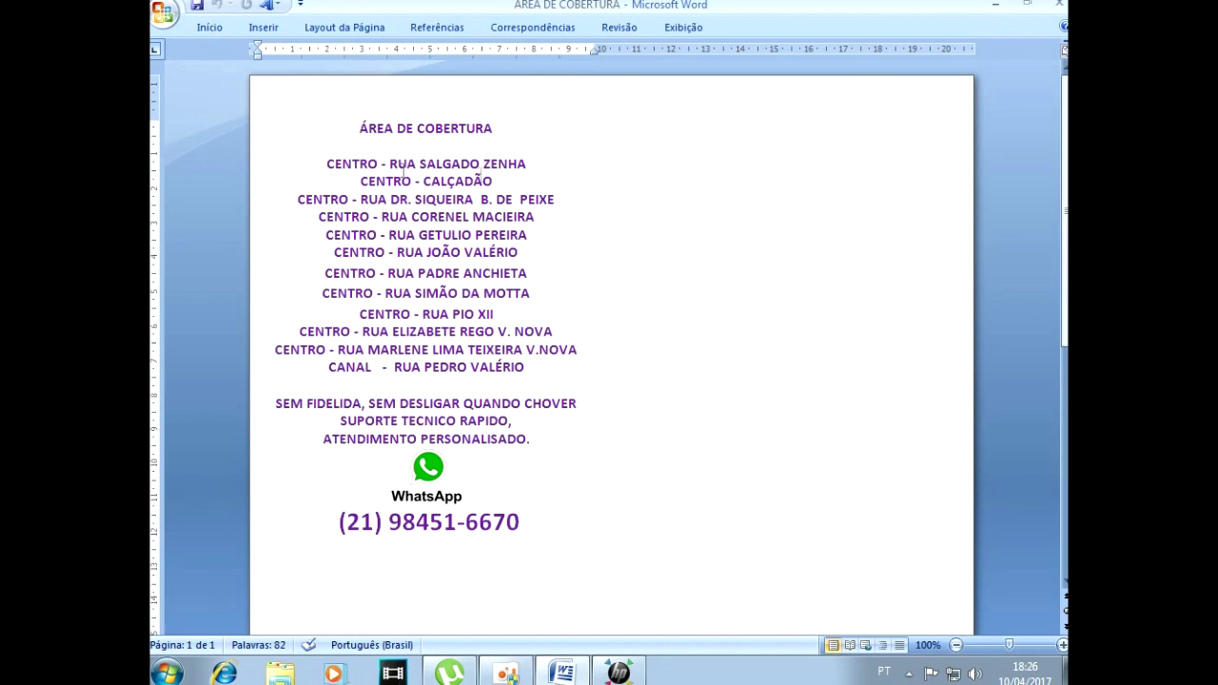
- In Word, select the whole text of the ÁREA DE COBERTURA document, look over the page and clear the selection
{"action": "left_click_drag", "start_coordinate": [345, 122], "coordinate": [588, 536]}
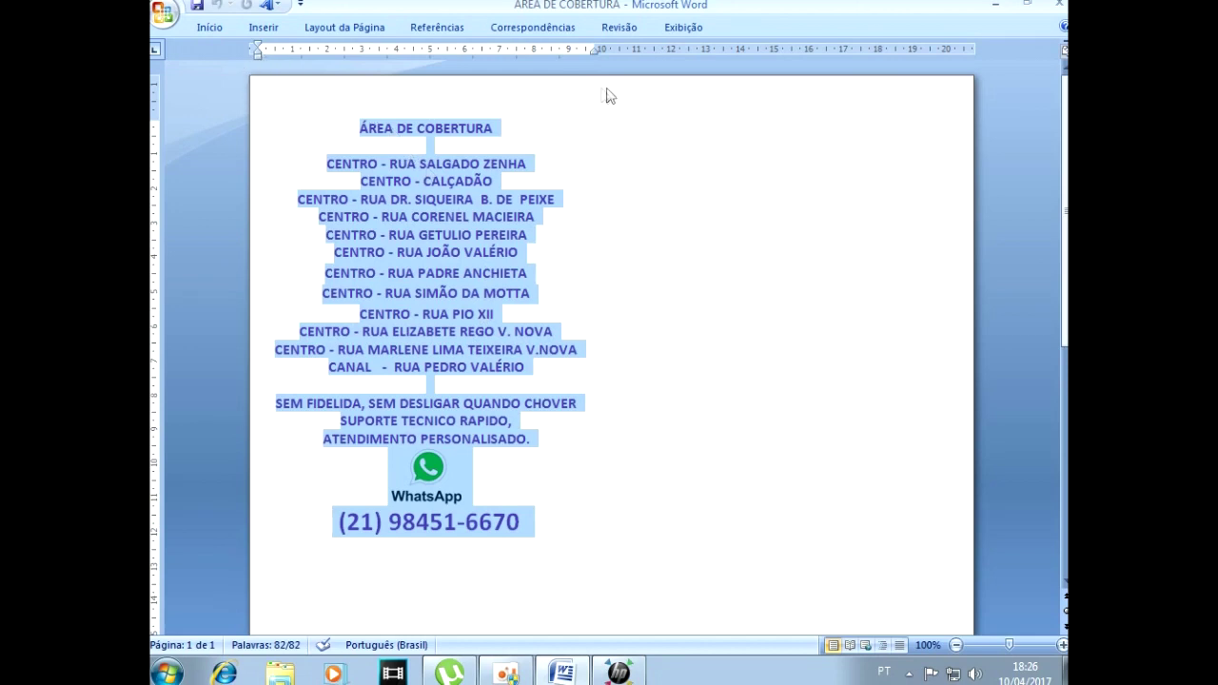
{"action": "left_click_drag", "start_coordinate": [1064, 104], "coordinate": [1049, 227]}
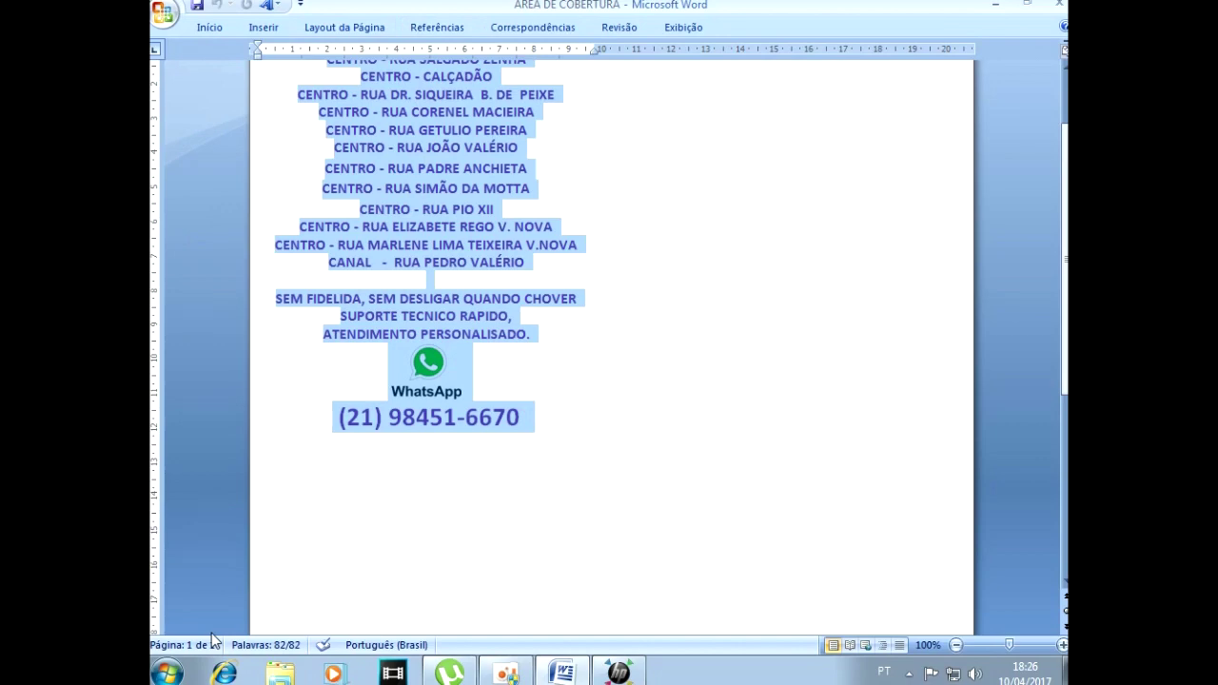
{"action": "left_click", "coordinate": [424, 526]}
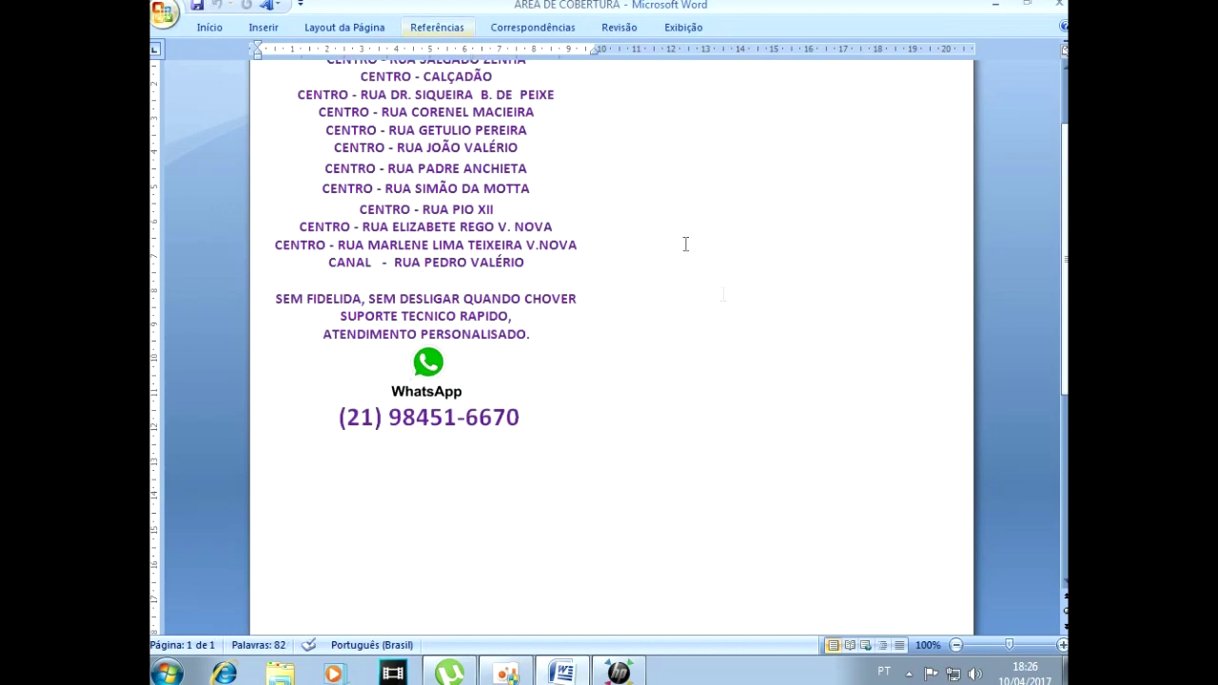
{"action": "scroll", "coordinate": [702, 343], "scroll_direction": "up", "scroll_amount": 2}
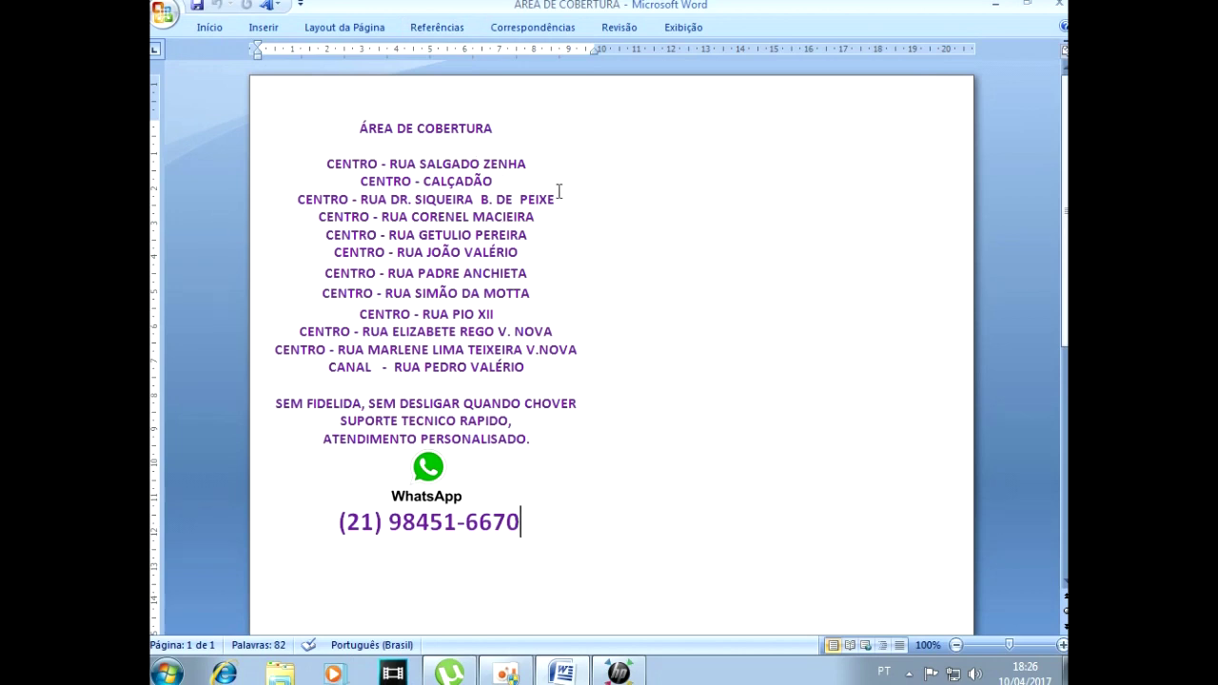